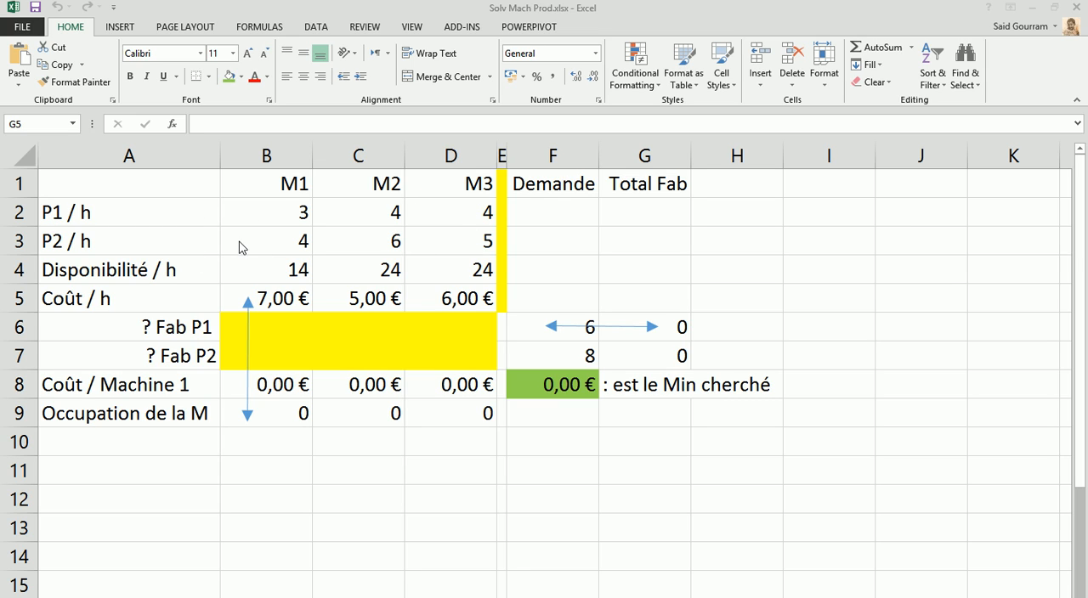
Apply a thick box border around the P1 / h and P2 / h production rates in B2:D3
left_click_drag(260, 204, 480, 248)
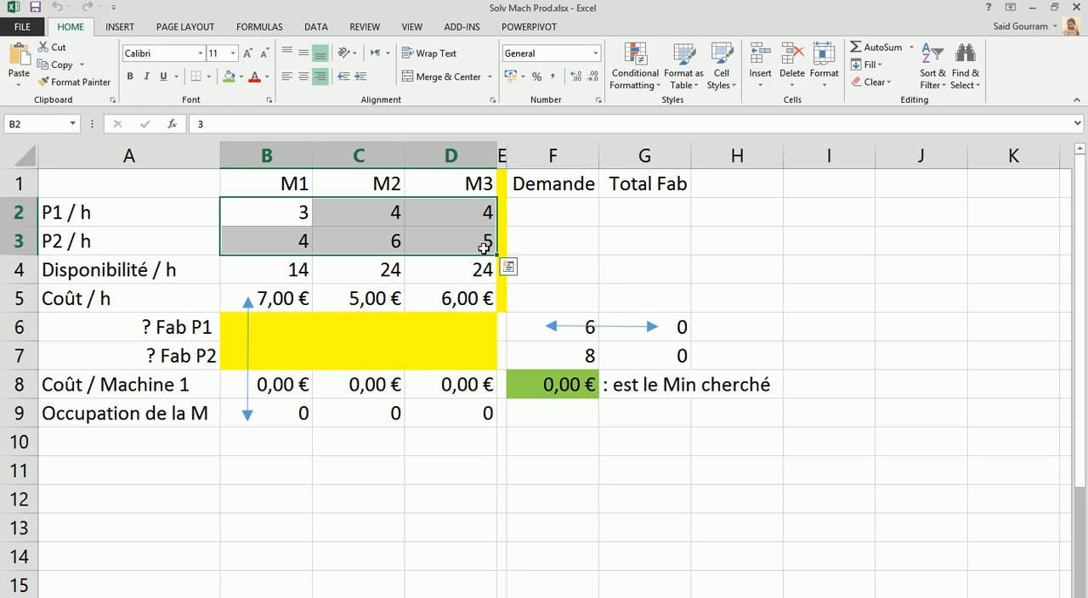
left_click(208, 77)
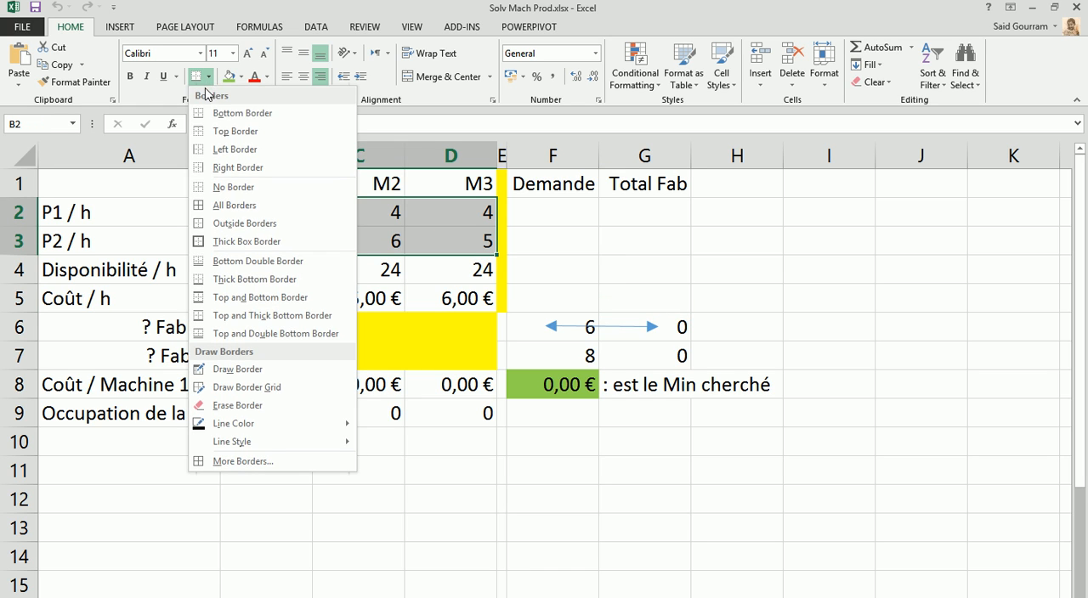
left_click(205, 241)
left_click(247, 297)
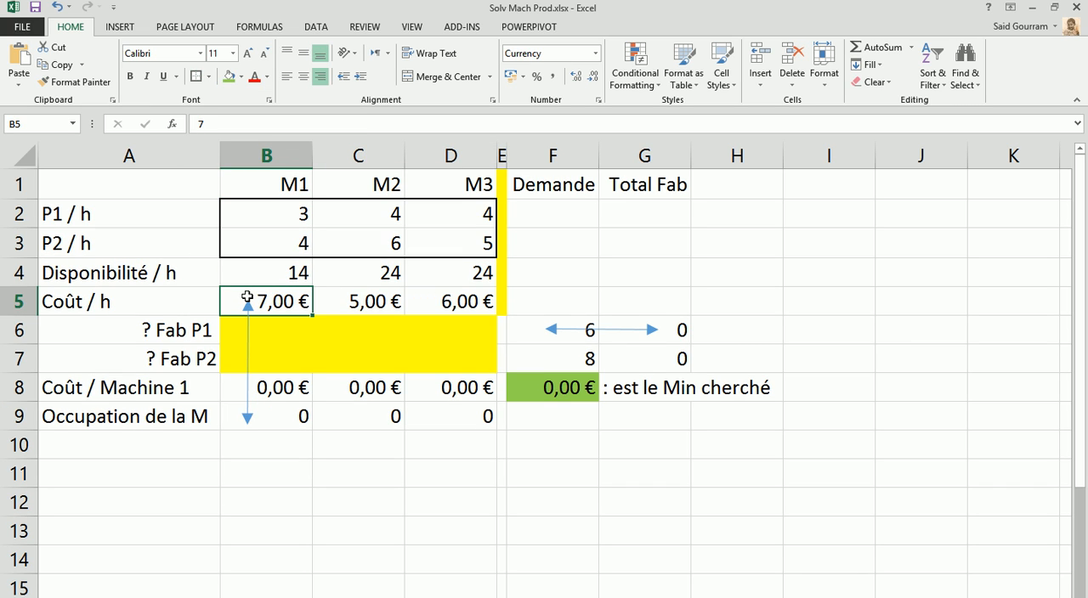
Fill the machine availability cells B4:D4 with light blue
left_click_drag(262, 272, 431, 273)
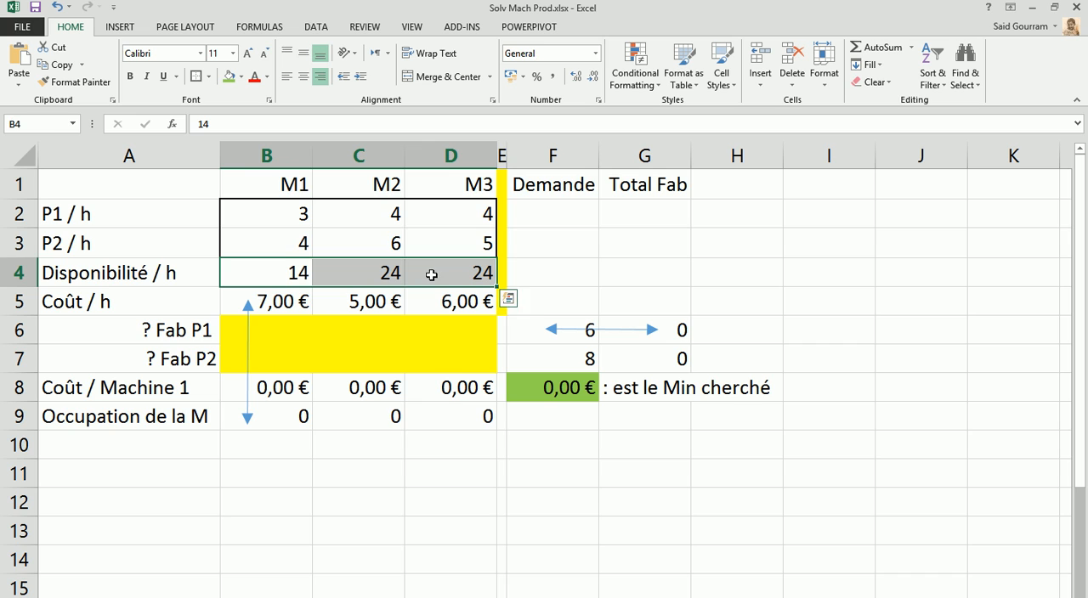
left_click(240, 77)
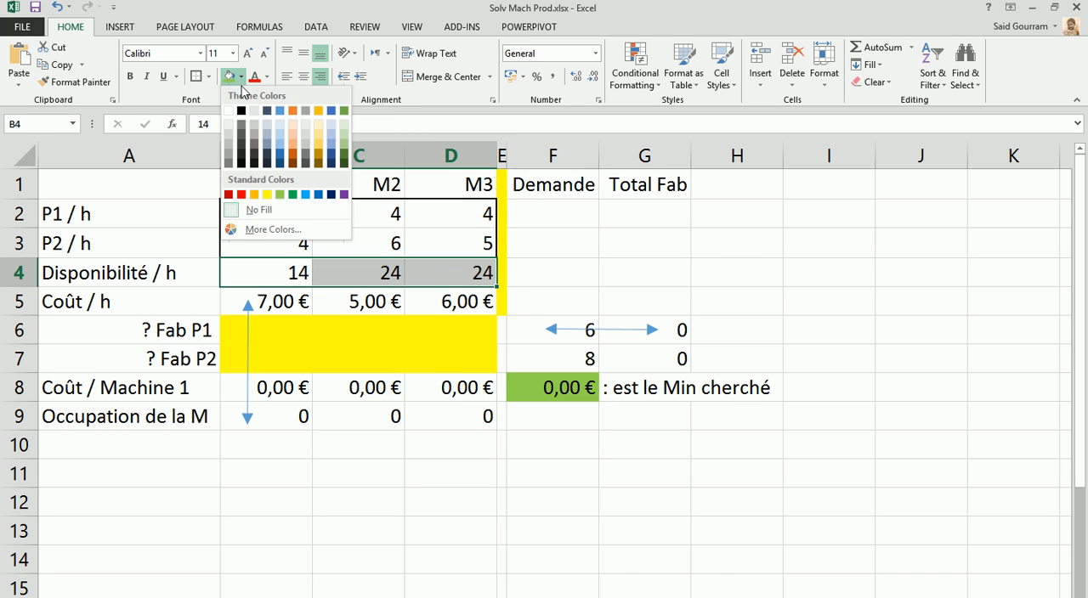
left_click(280, 128)
Examine the machine cost formula in B8 along with the hourly cost, demand, production and rate cells behind it
left_click(302, 388)
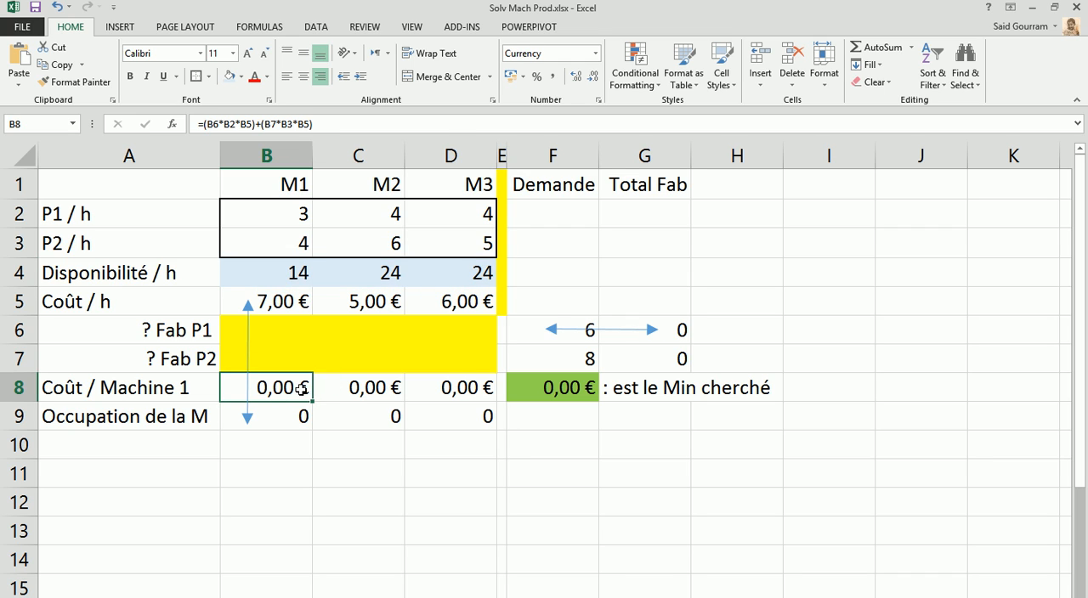
left_click(280, 298)
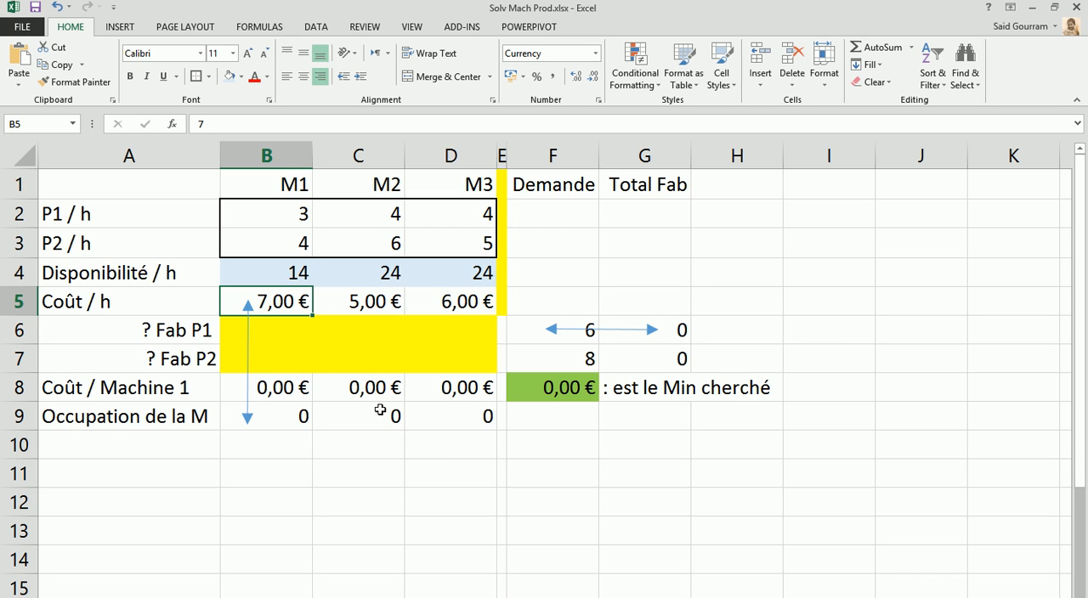
left_click(575, 327)
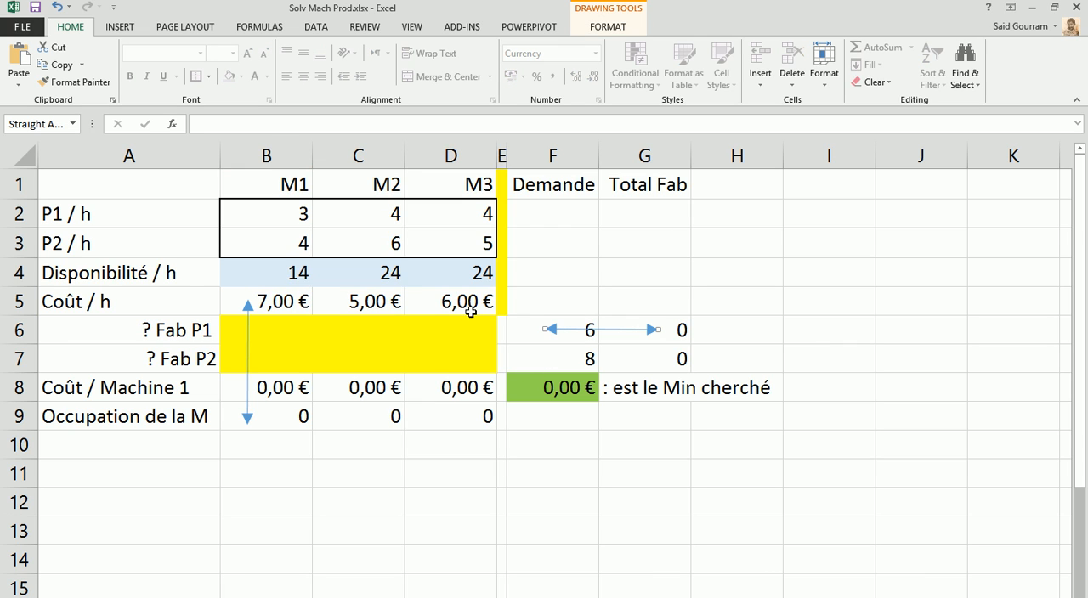
left_click(575, 359)
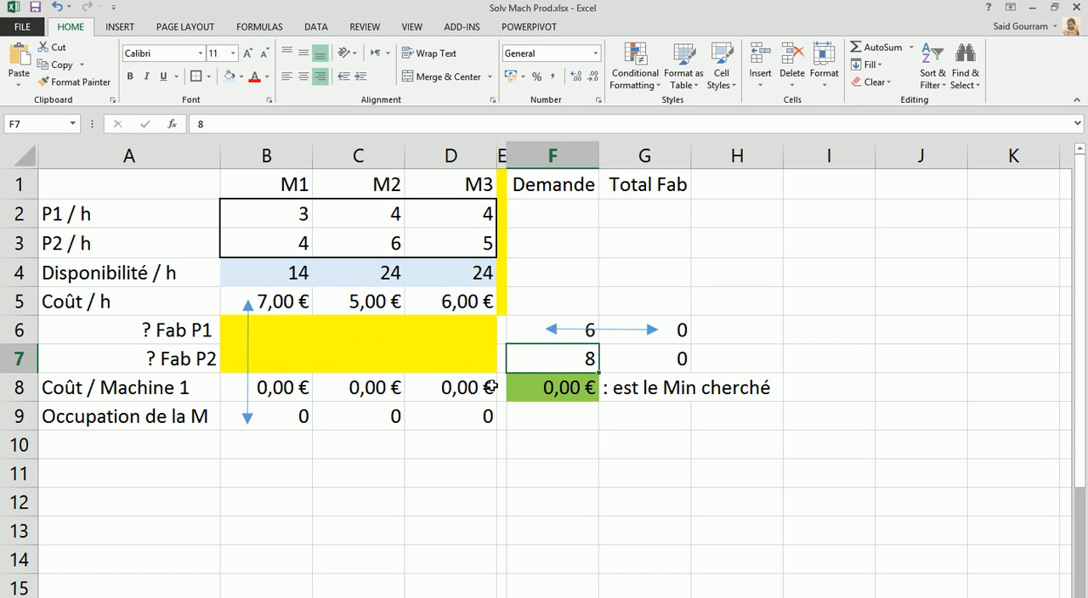
left_click(277, 389)
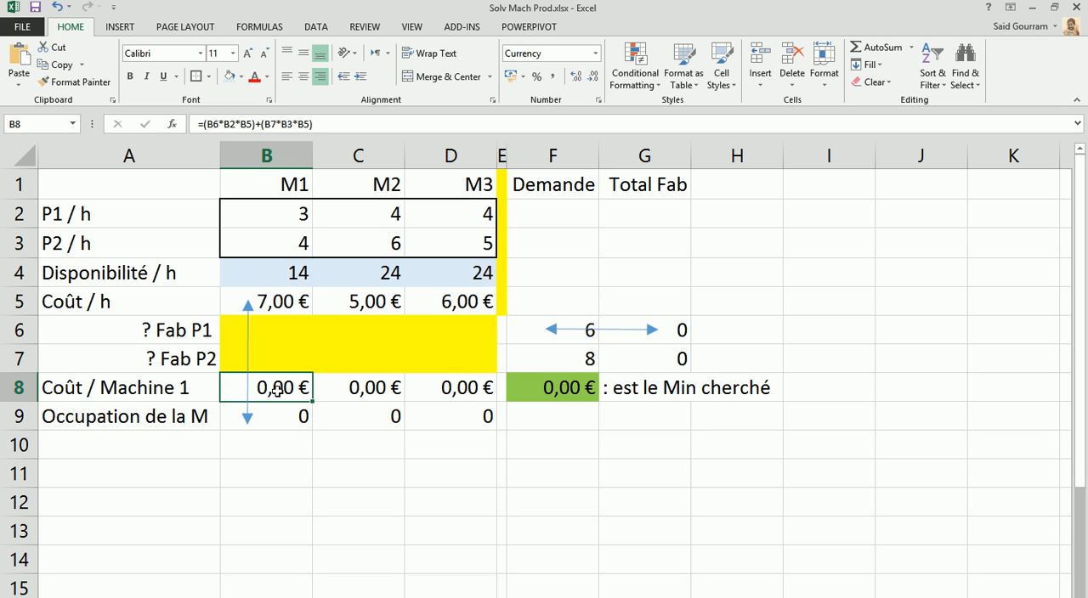
left_click(276, 330)
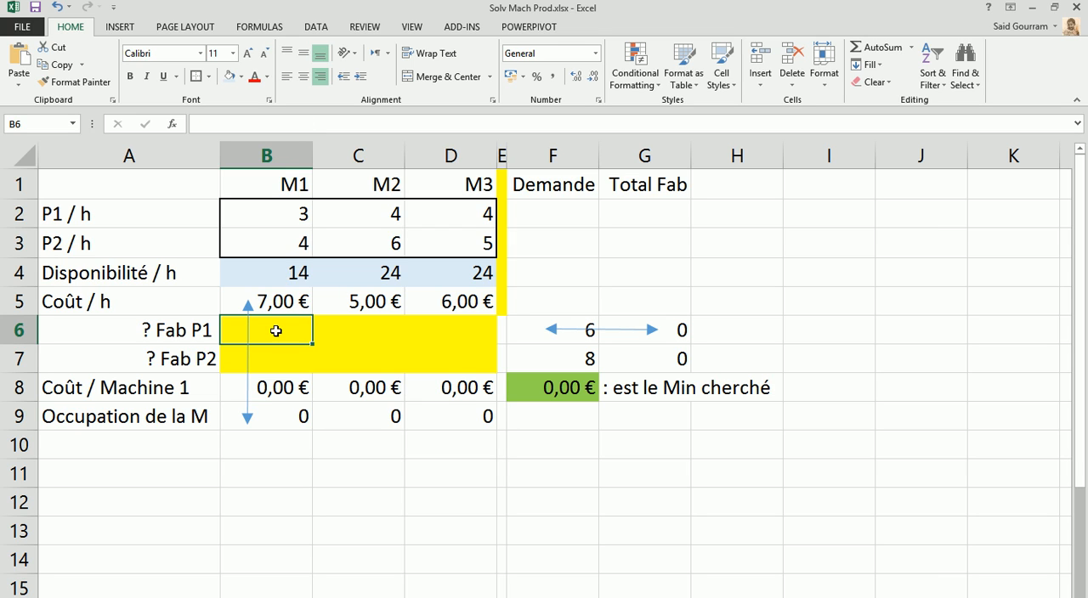
left_click(286, 213)
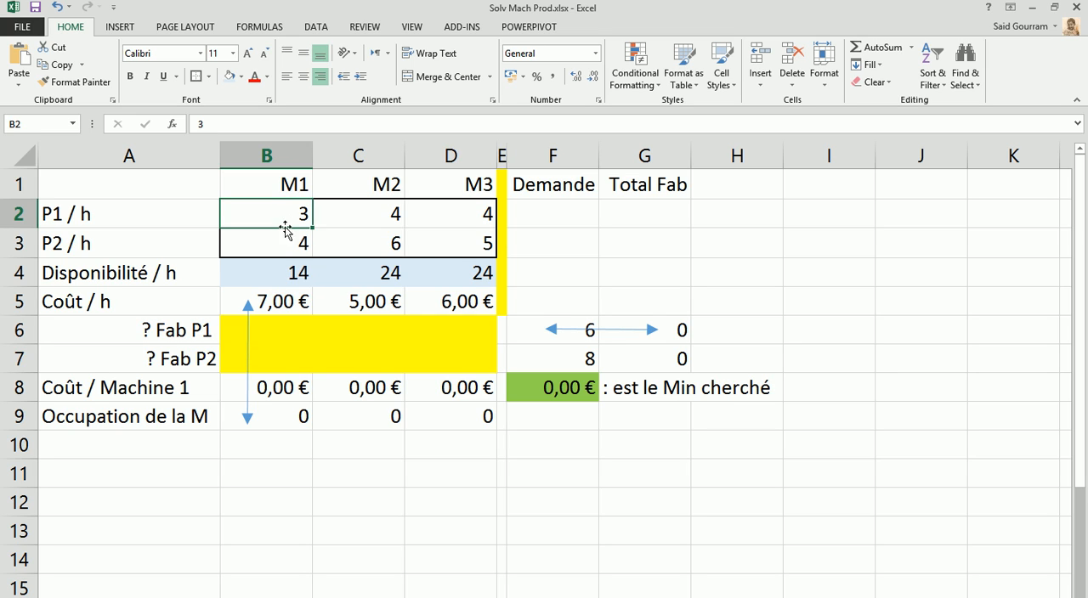
left_click(280, 301)
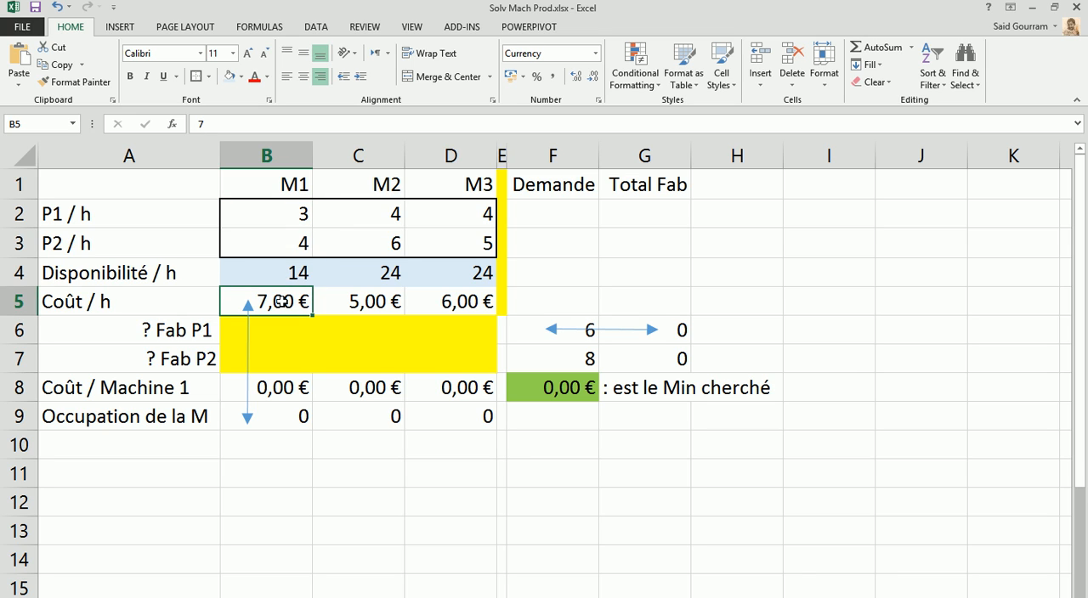
double_click(274, 388)
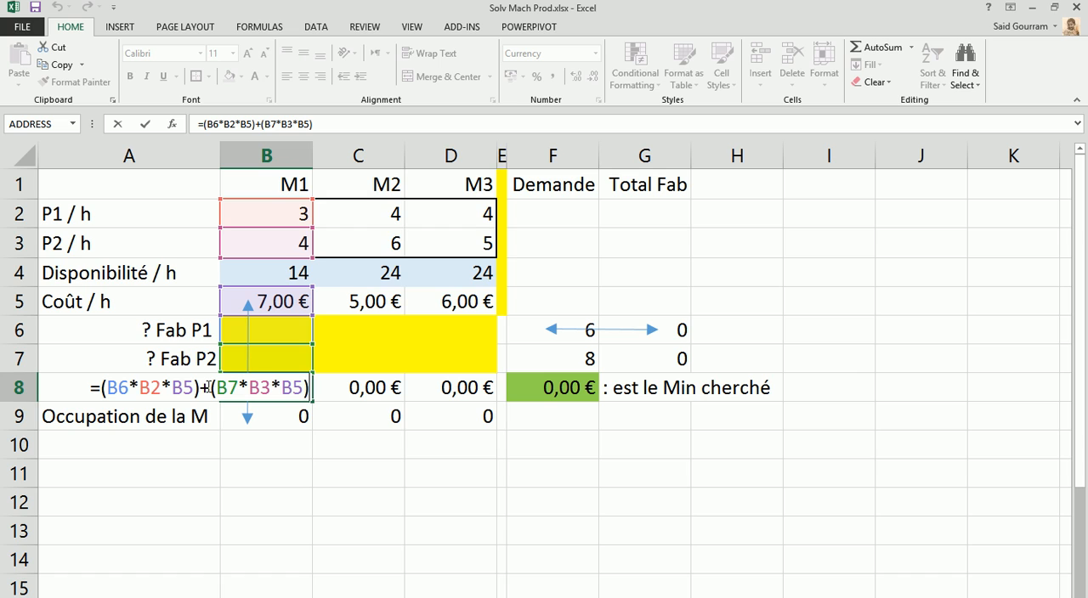
left_click(453, 332)
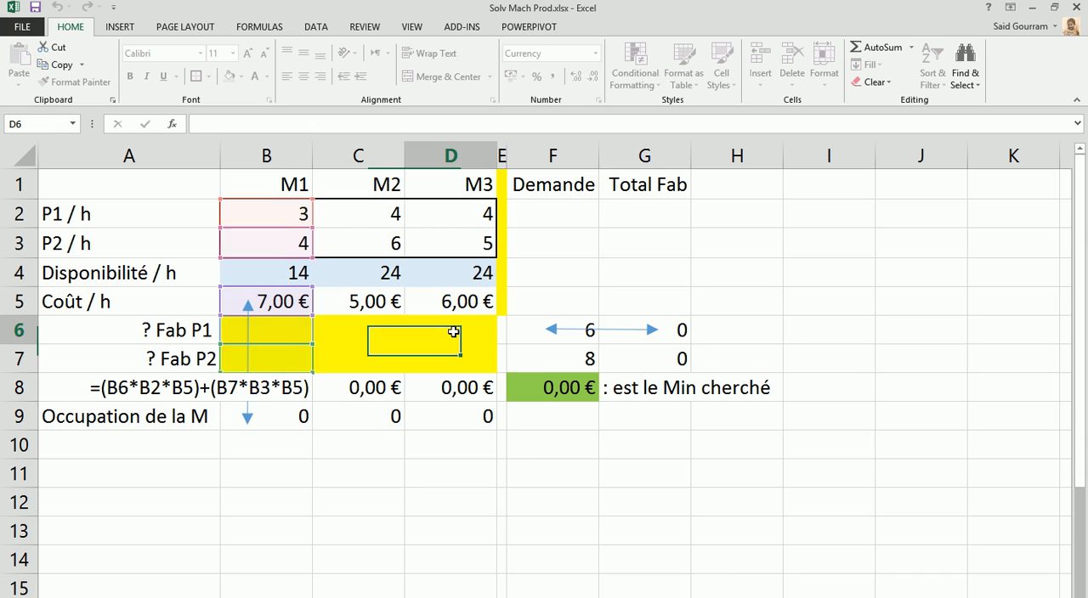
Fill the Demande cells F6:F7 with the same light blue as the availability row
left_click(577, 332)
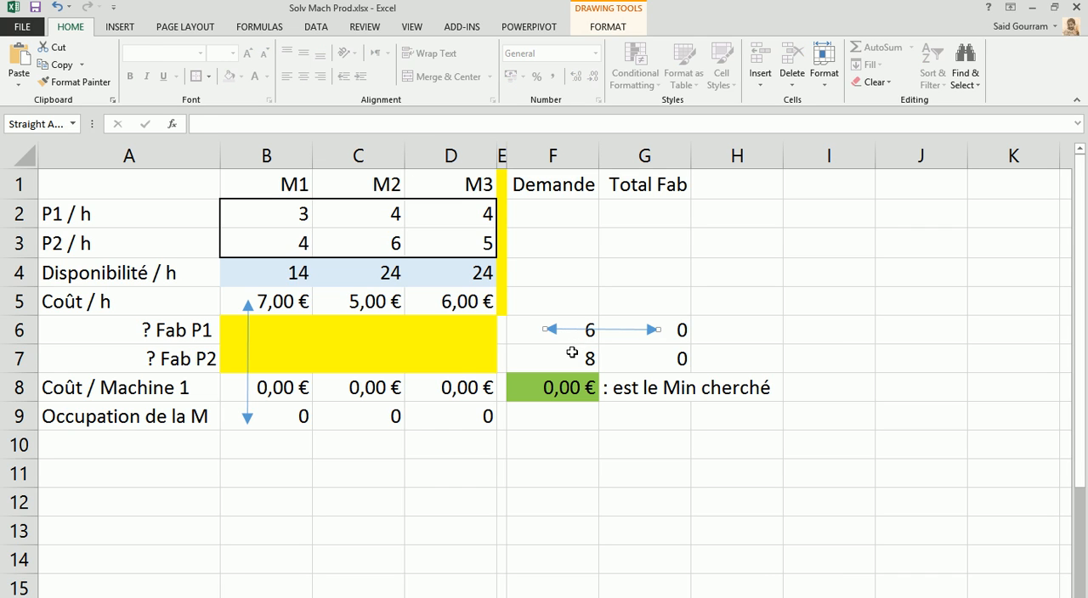
left_click(569, 360)
left_click_drag(569, 359, 563, 331)
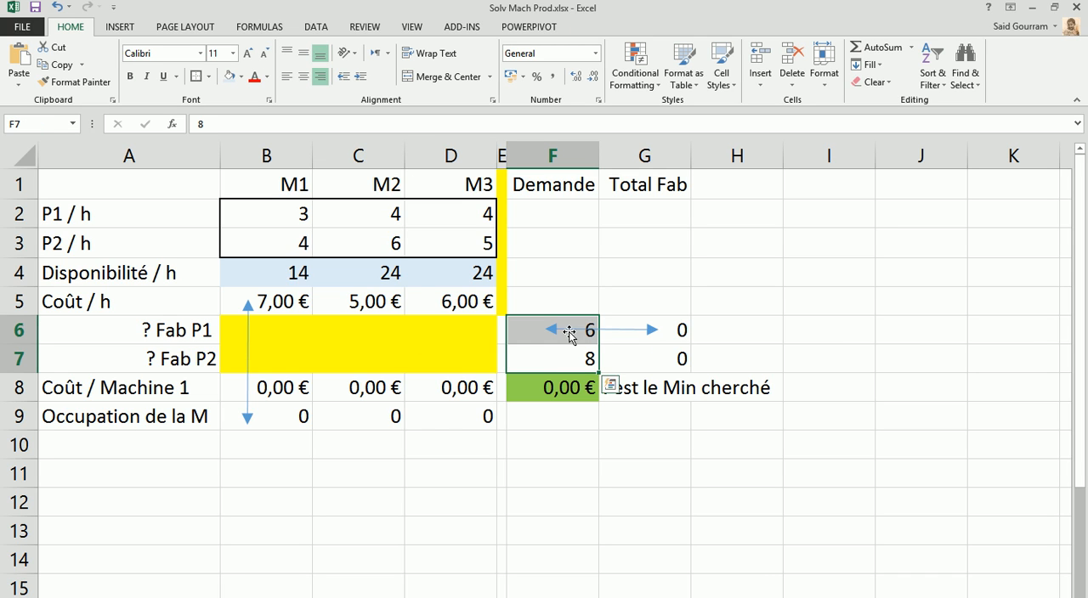
left_click(229, 76)
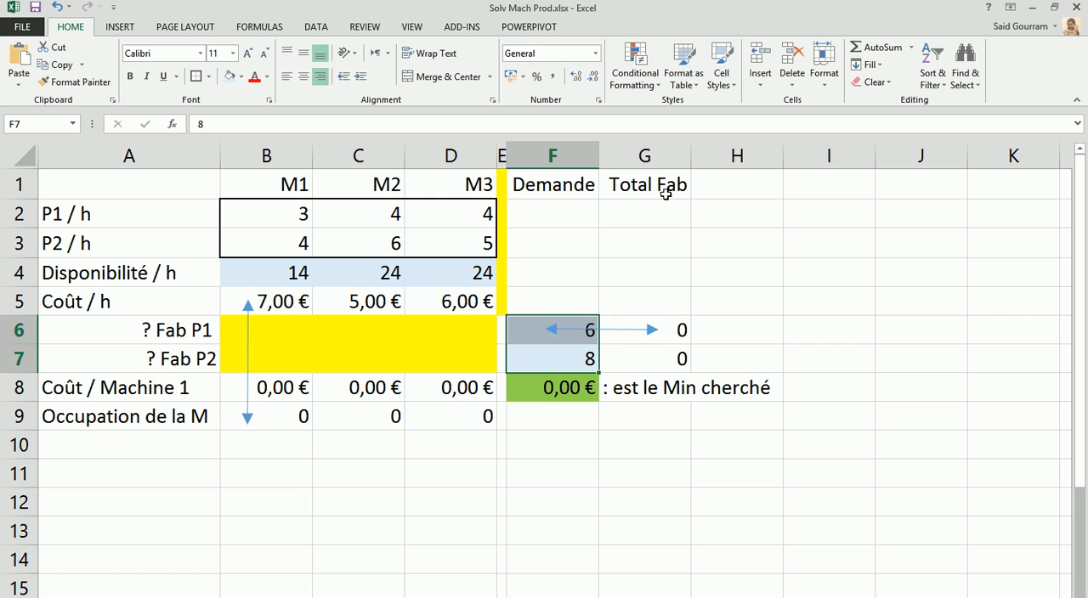
Inspect the Total Fab formulas for P1 in G6 and P2 in G7
left_click(668, 333)
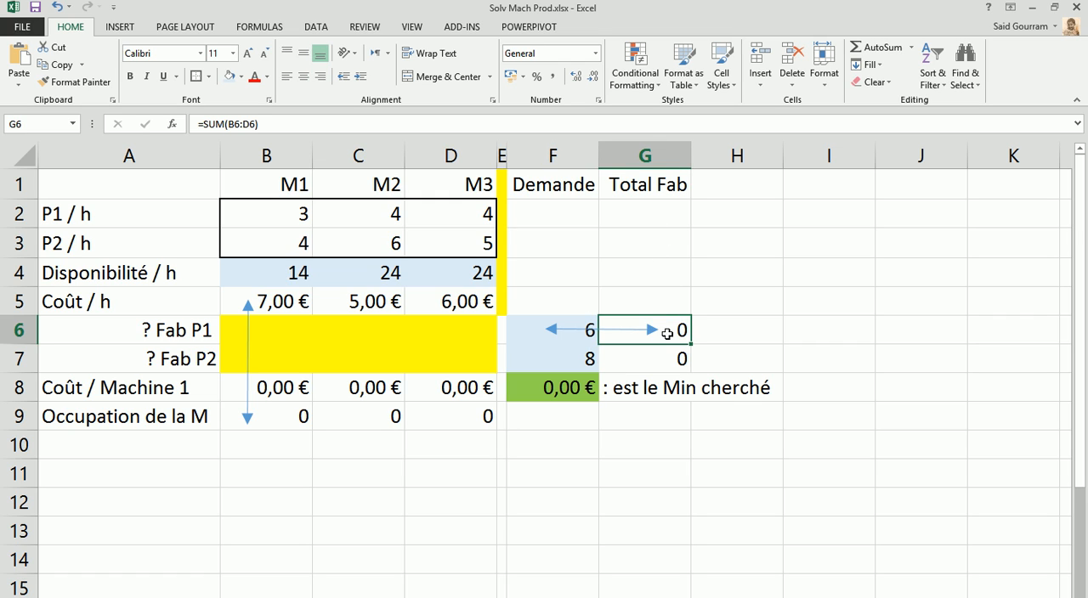
double_click(667, 333)
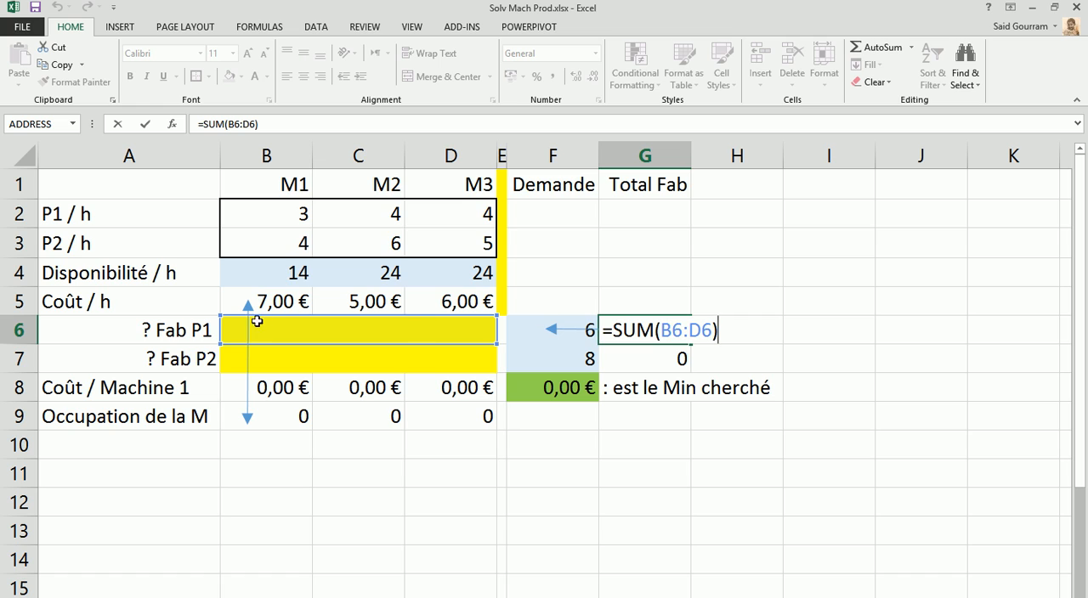
left_click(656, 366)
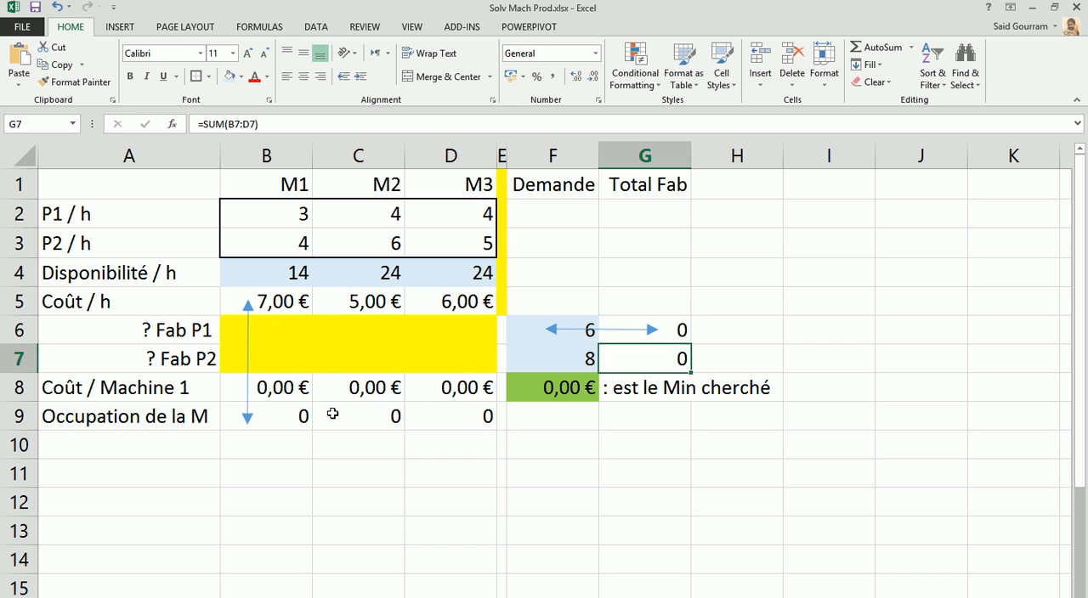
Extend the upper end of the vertical double arrow in column B to the Disponibilité / h row
left_click(248, 302)
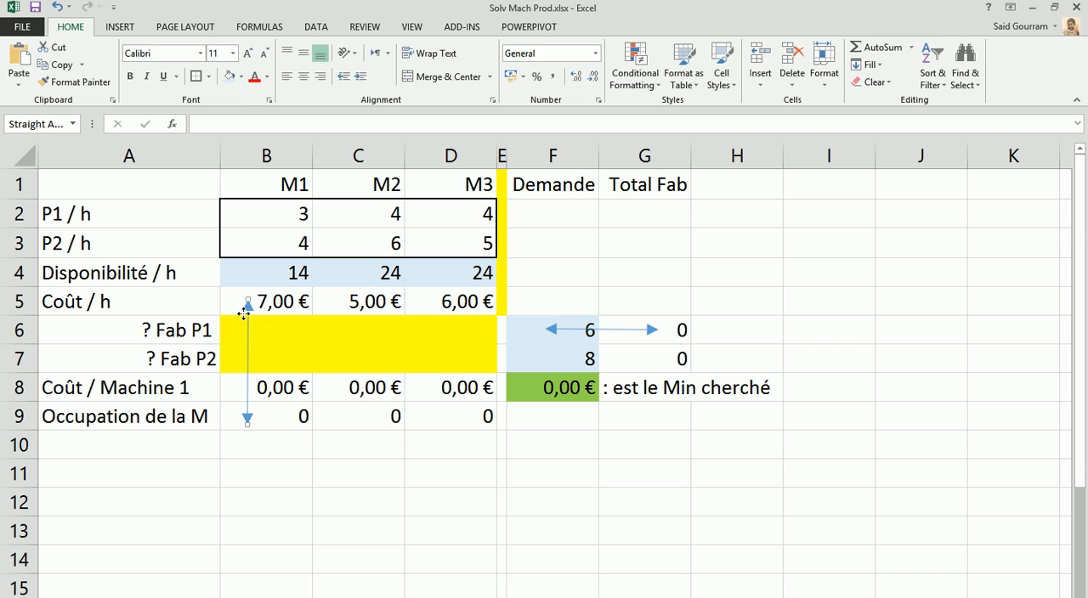
left_click_drag(248, 302, 248, 269)
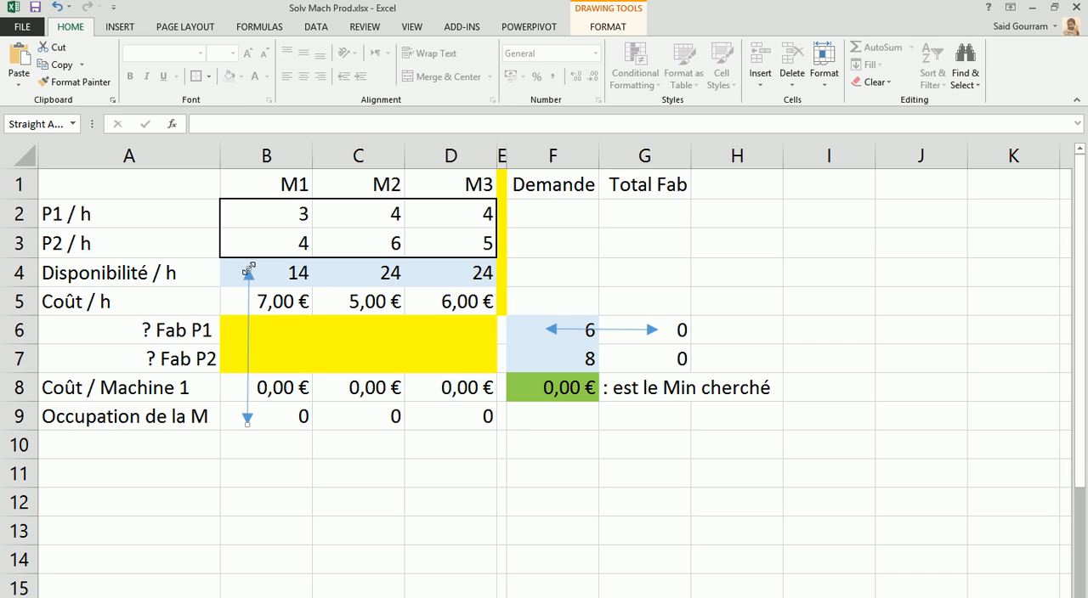
Examine the machine occupation formula in B9, its source cells and the yellow production variable range B6:D7
left_click(286, 415)
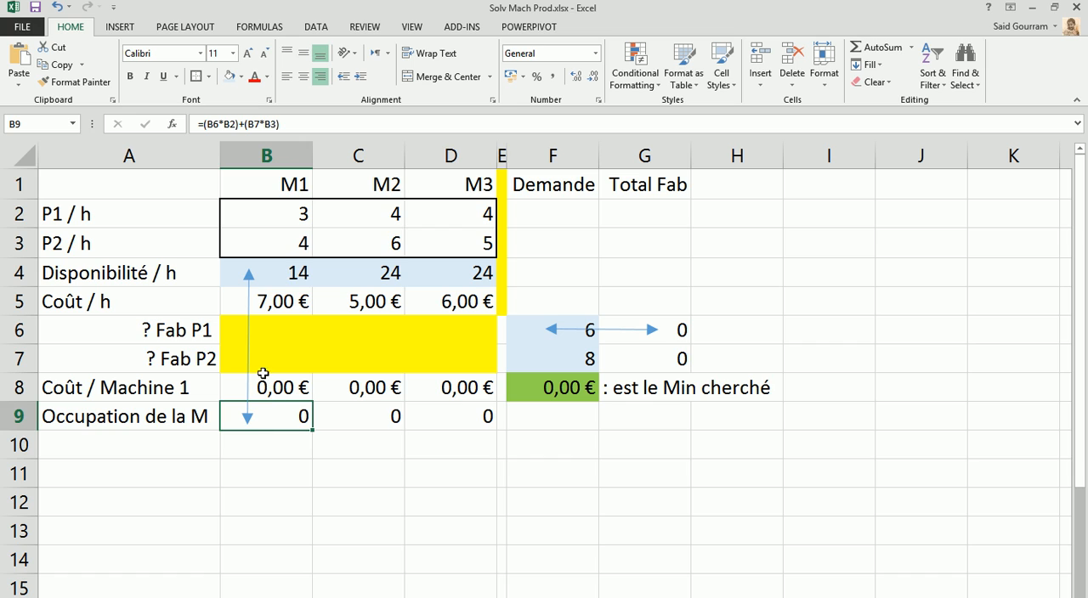
left_click(287, 322)
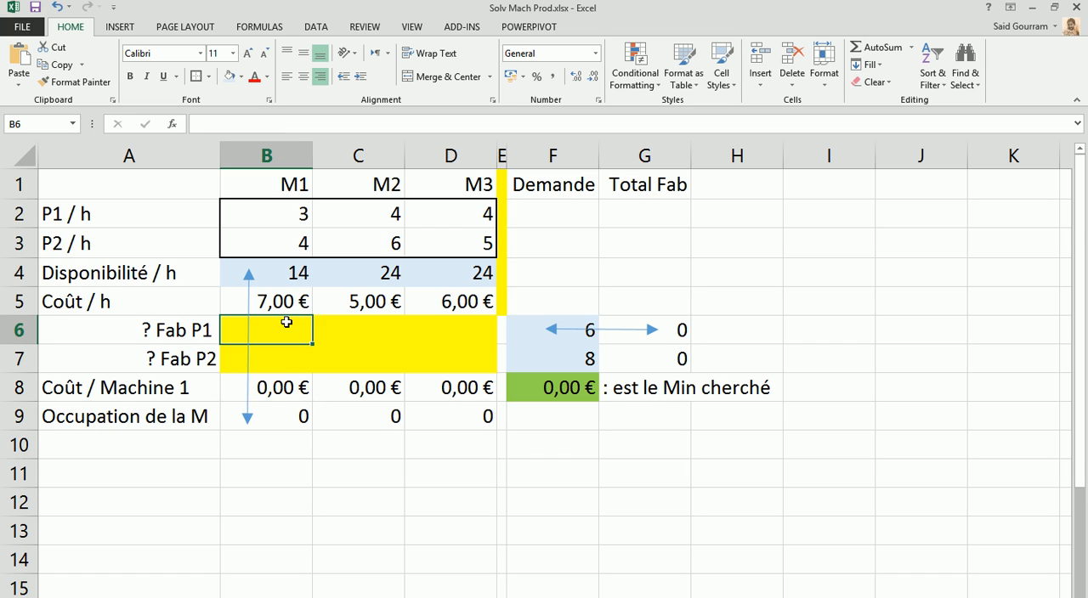
left_click(297, 220)
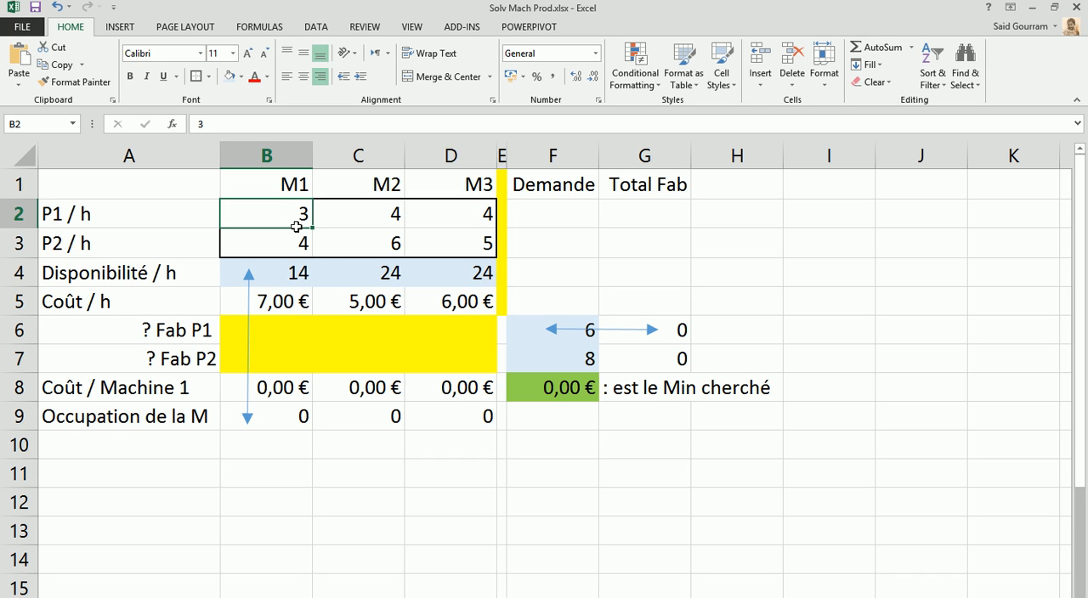
left_click(273, 414)
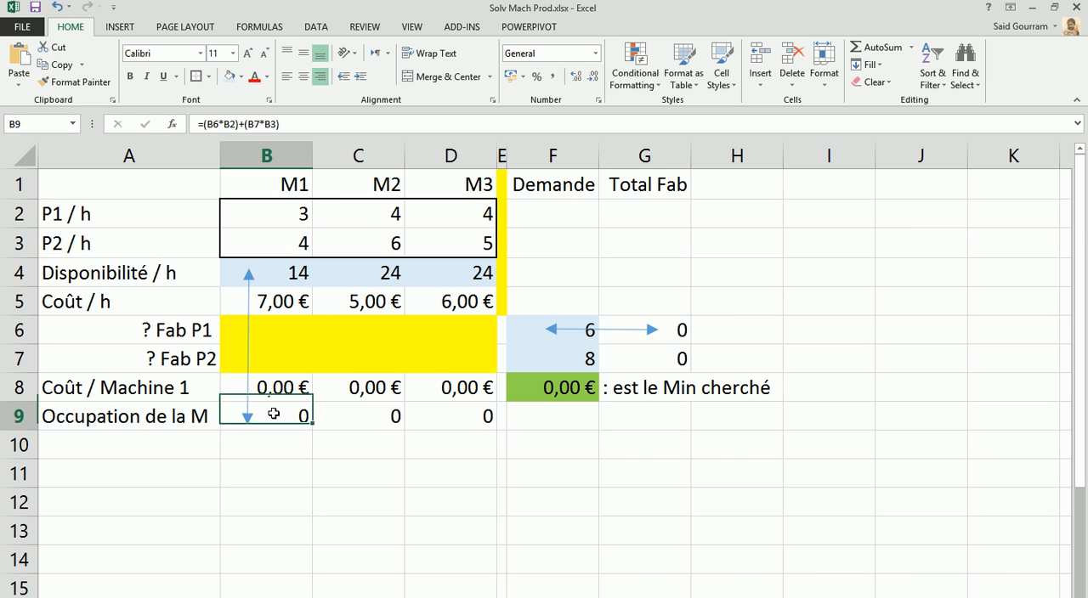
double_click(273, 414)
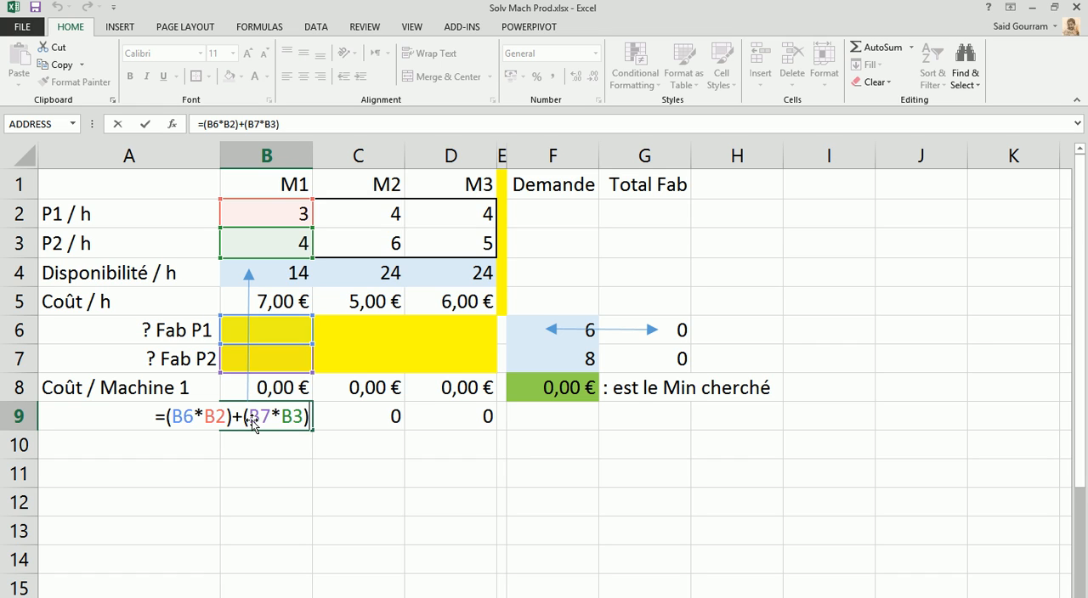
key("ctrl+Return")
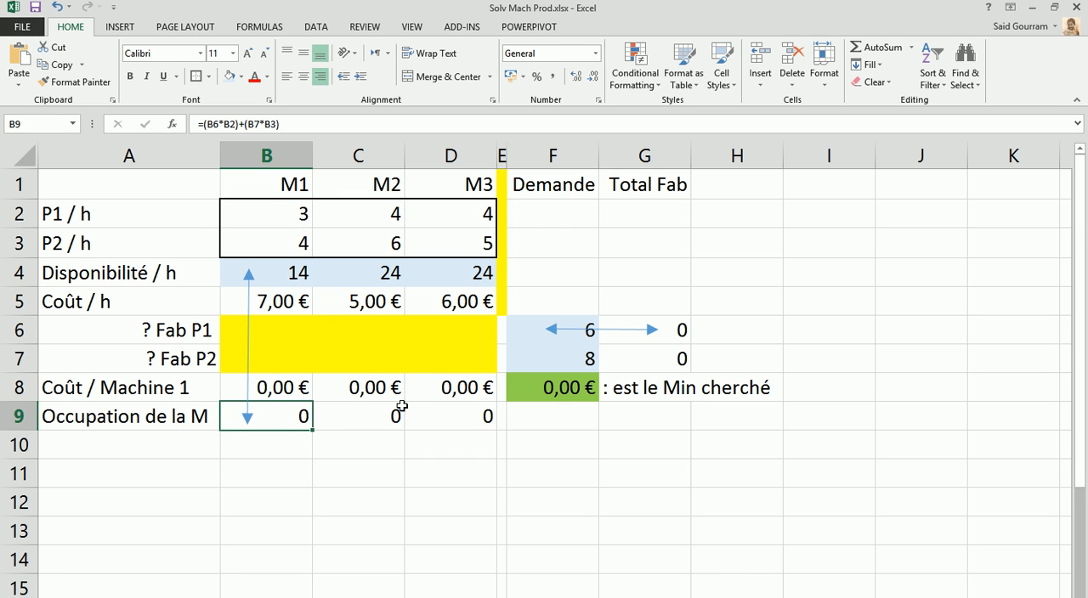
mouse_move(275, 330)
left_mouse_down()
mouse_move(393, 330)
mouse_move(442, 358)
left_mouse_up()
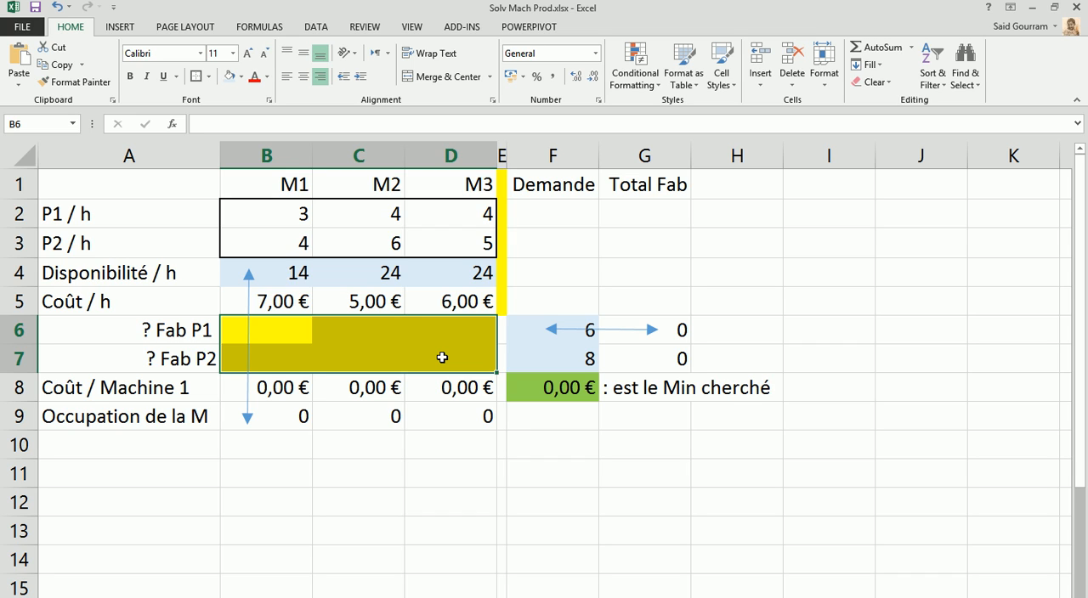
Open Solver with the total cost cell F8 as the objective and set it to Min
left_click(528, 390)
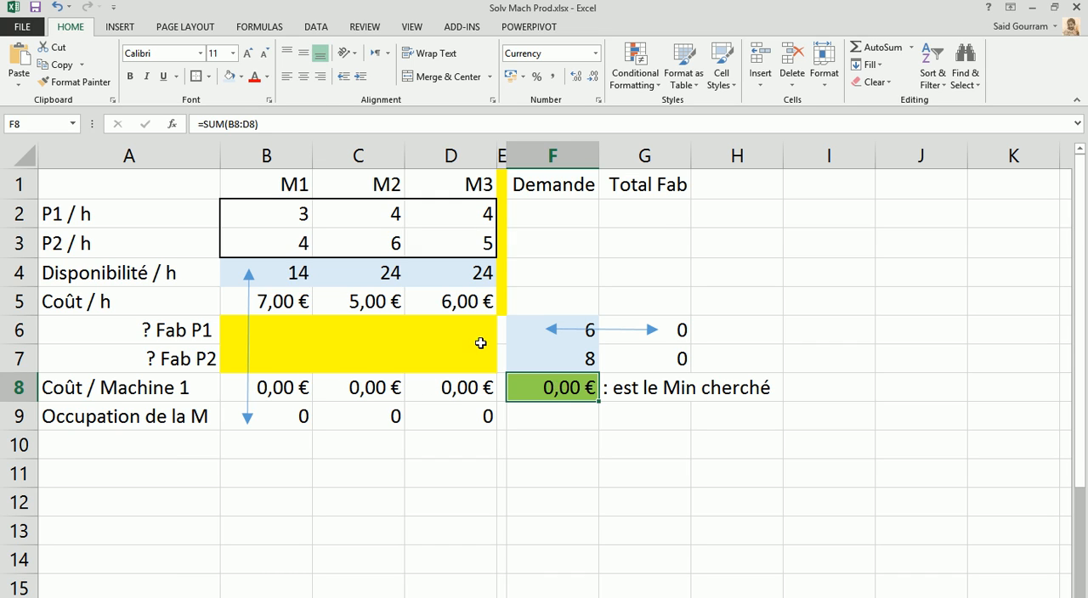
left_click(316, 29)
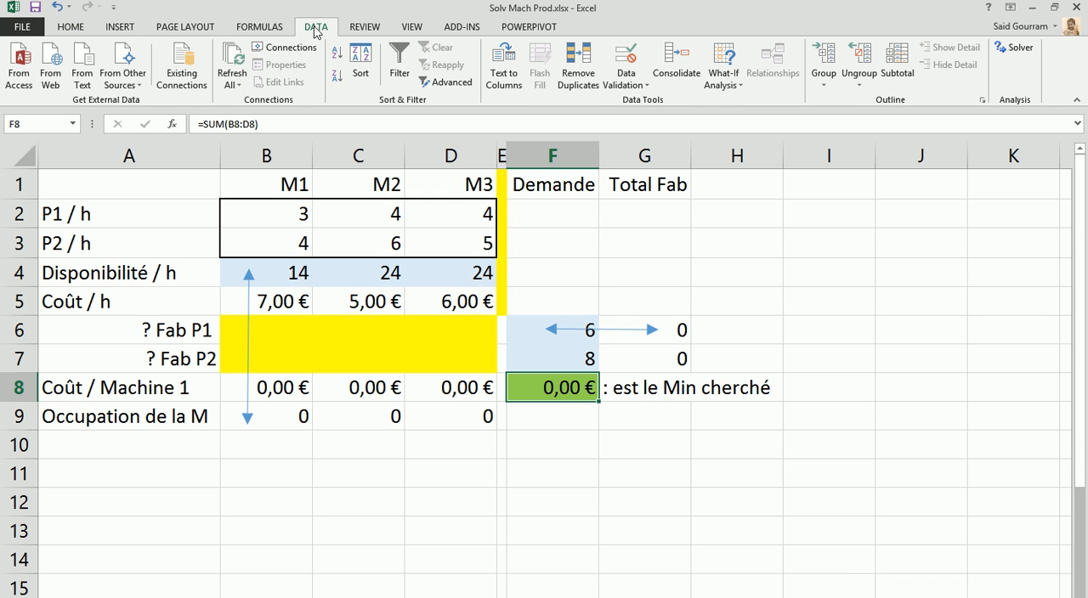
left_click(1019, 47)
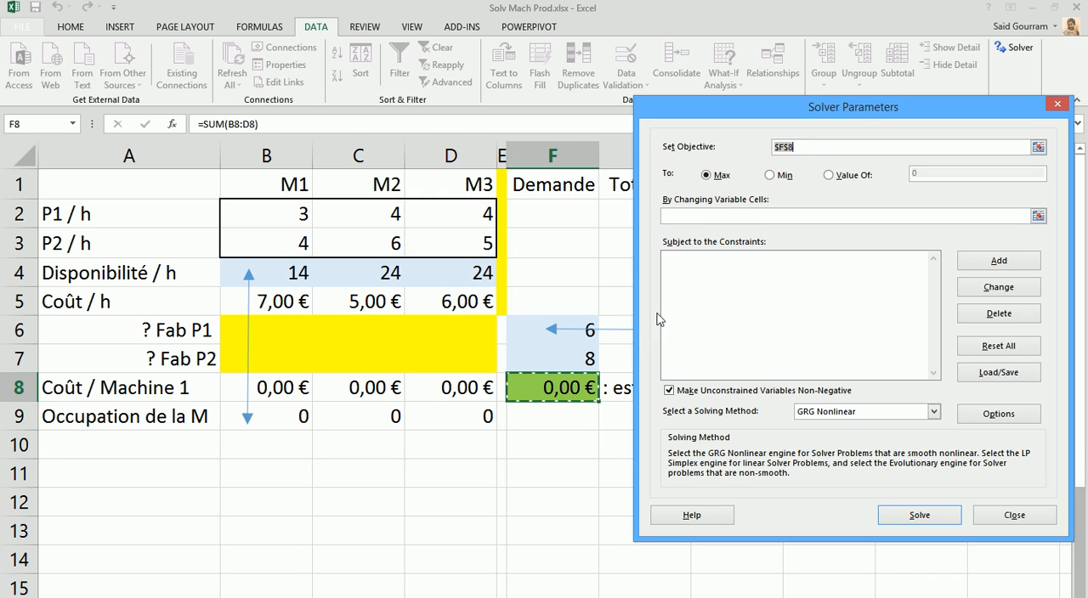
left_click(770, 177)
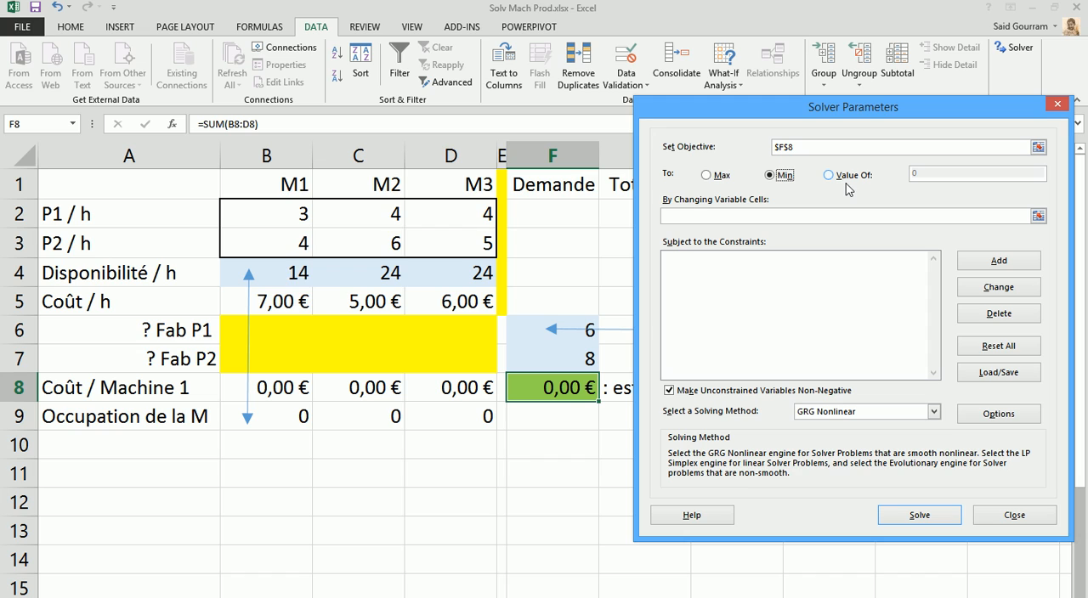
Set the changing variable cells to the yellow range B6:D7 and add a constraint making those cells integers
left_click(811, 217)
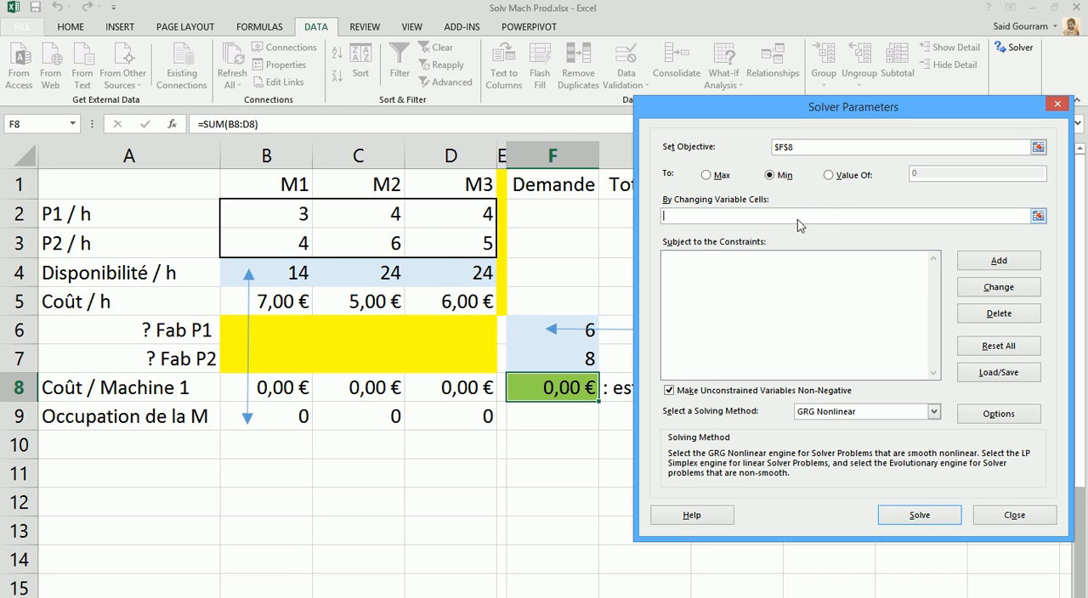
left_click_drag(281, 325, 435, 362)
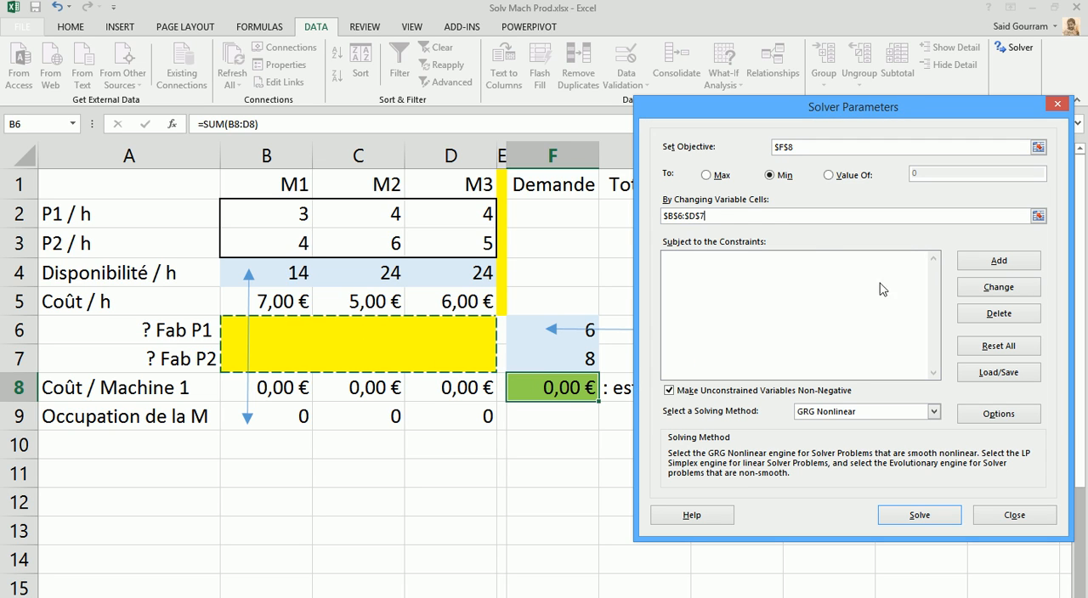
left_click(704, 272)
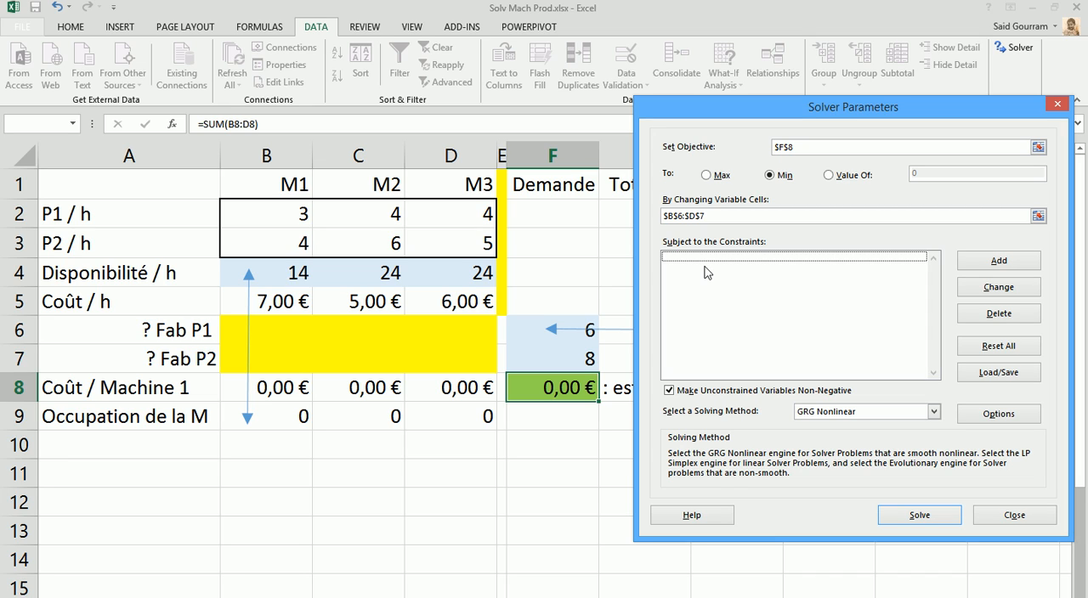
left_click(991, 264)
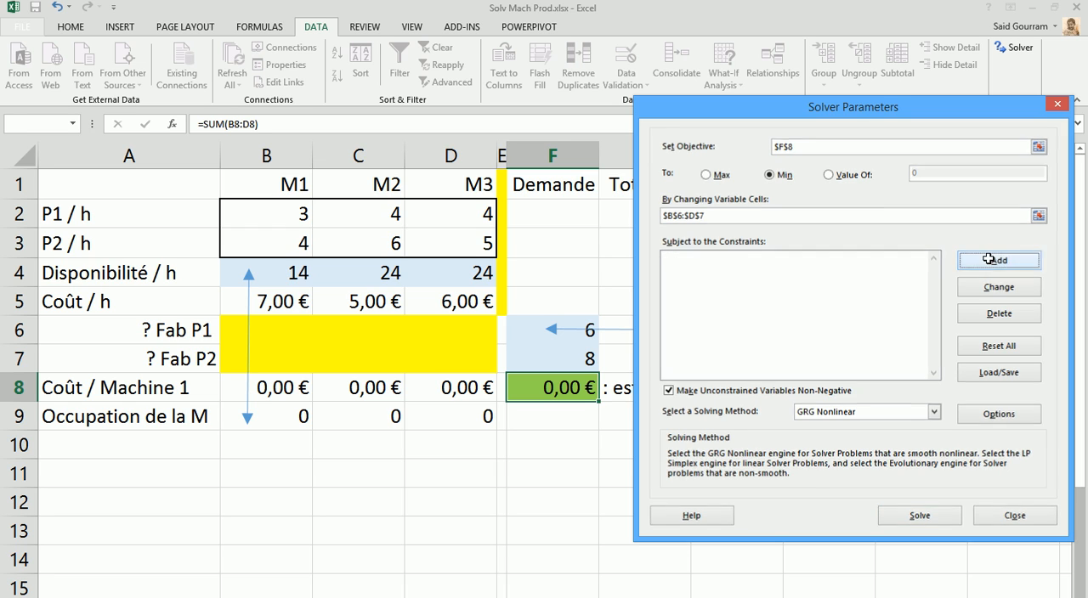
left_click_drag(287, 317, 437, 355)
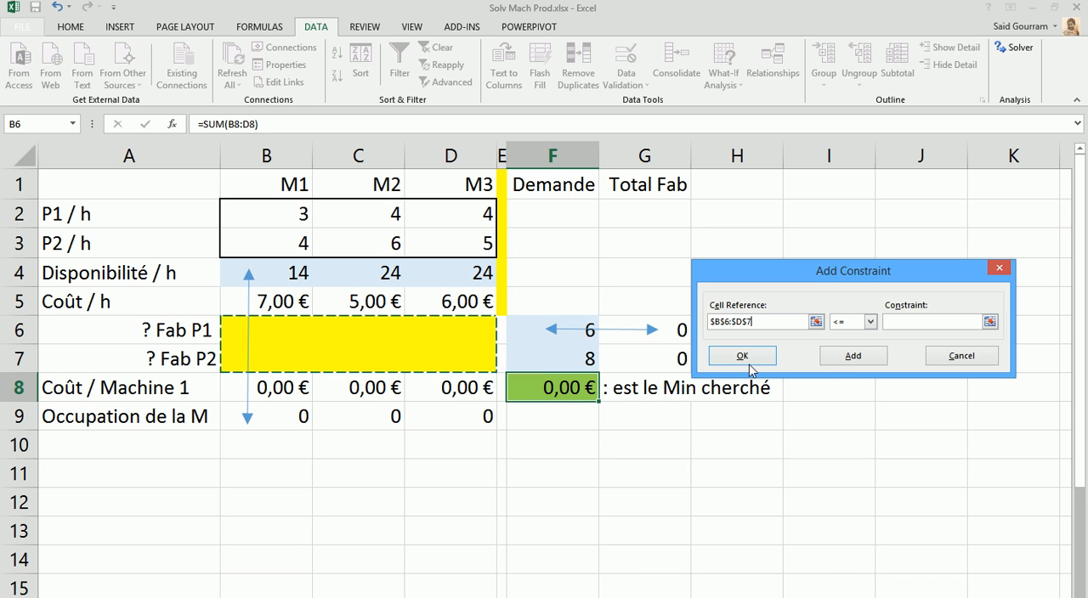
left_click(872, 322)
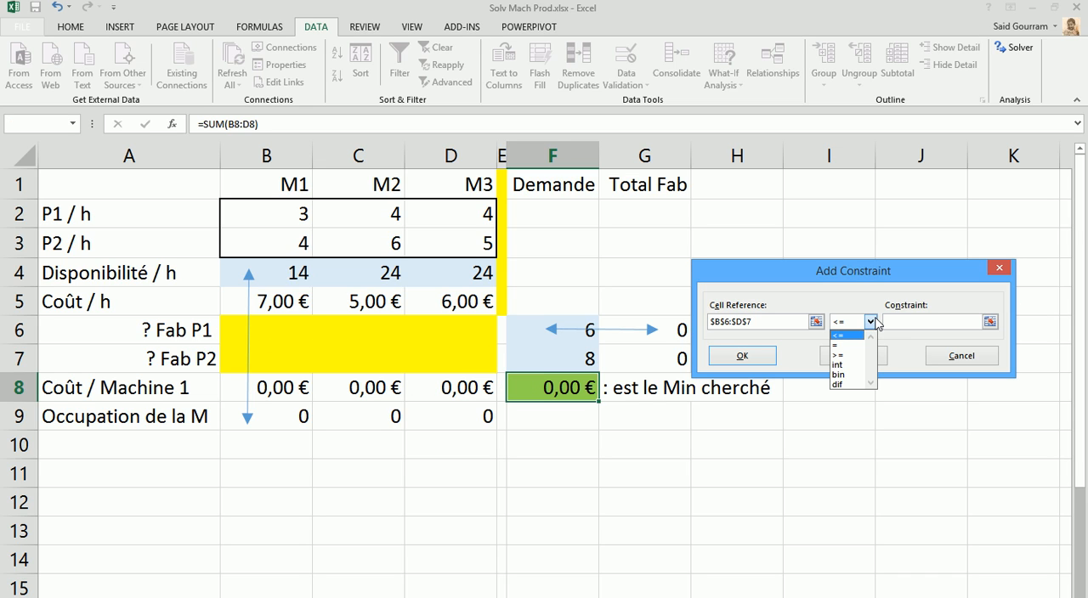
left_click(850, 364)
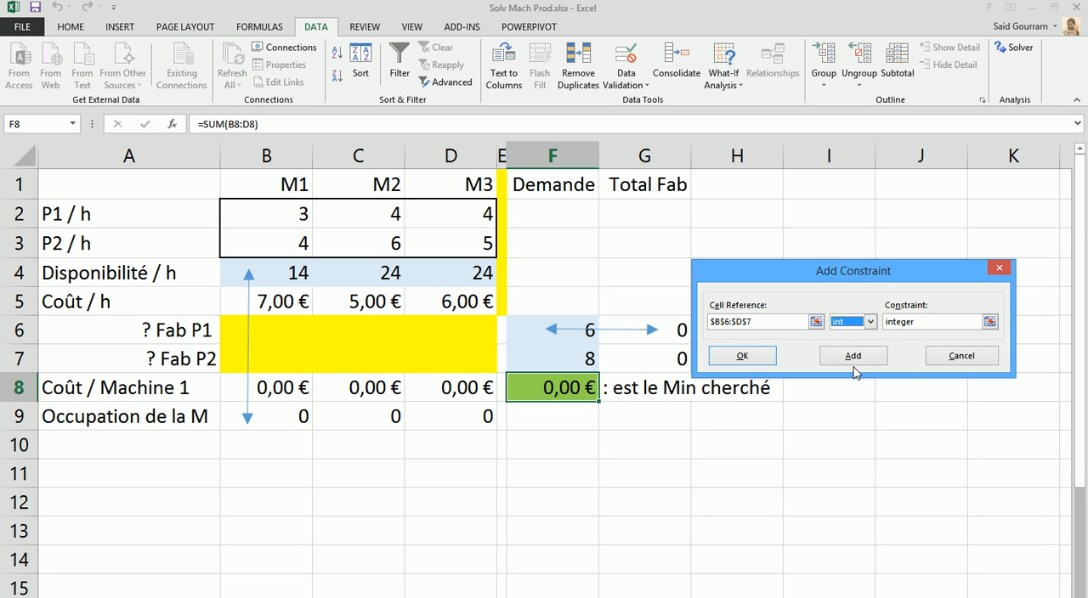
left_click(853, 356)
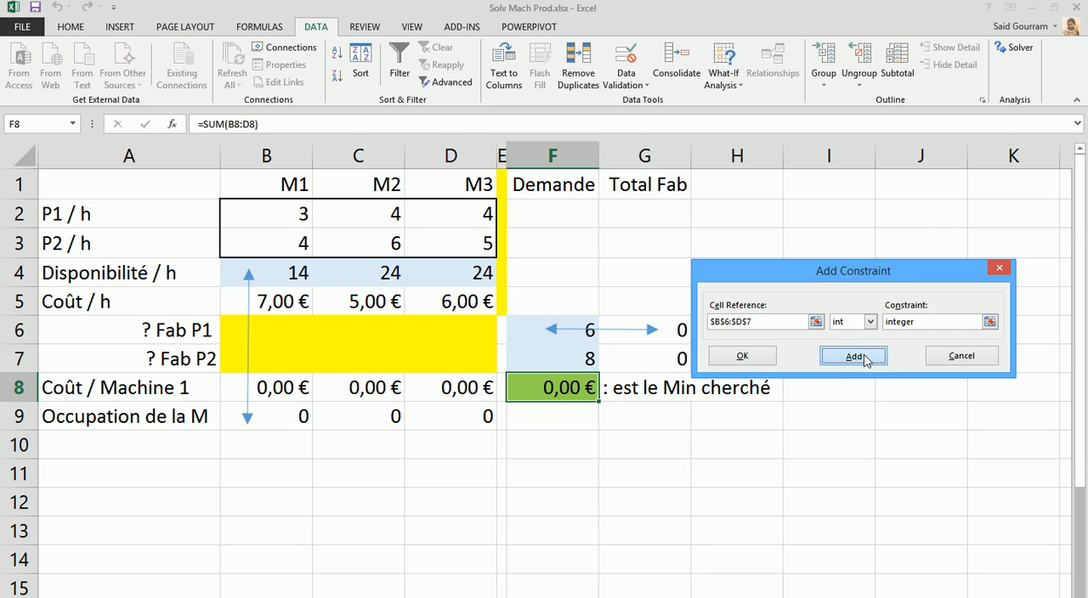
Add a constraint that the Demande cells F6:F7 equal the Total Fab cells G6:G7
left_click_drag(530, 324, 528, 354)
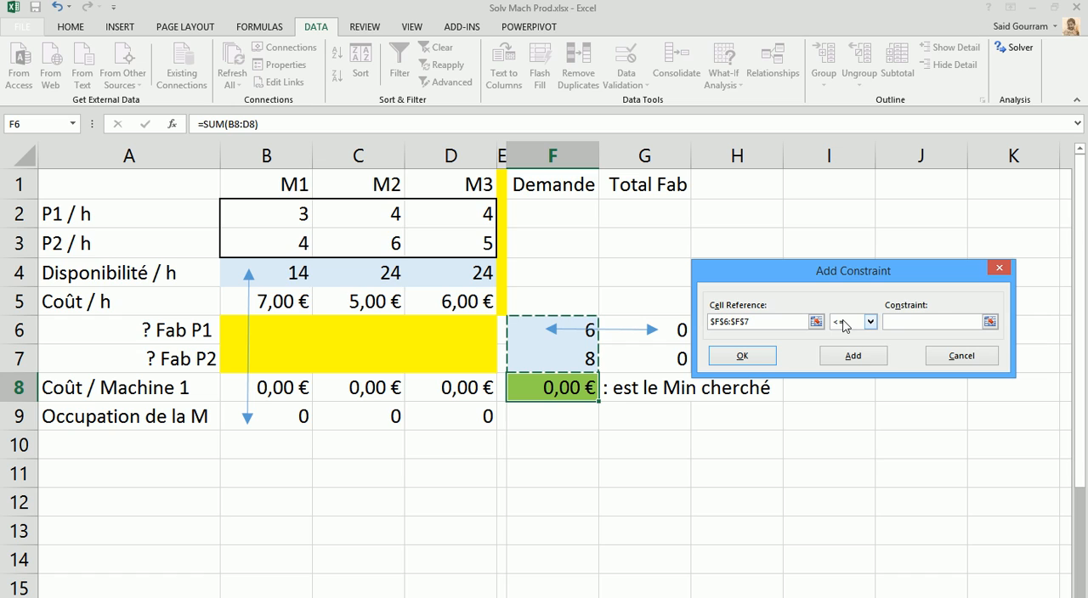
left_click(869, 321)
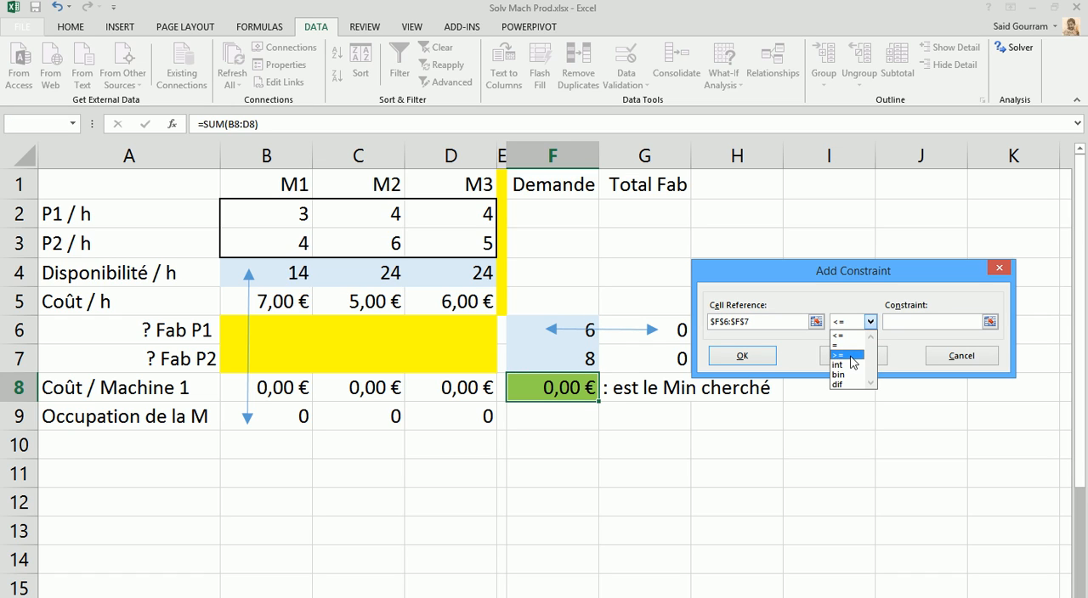
left_click(857, 350)
left_click_drag(679, 331, 680, 357)
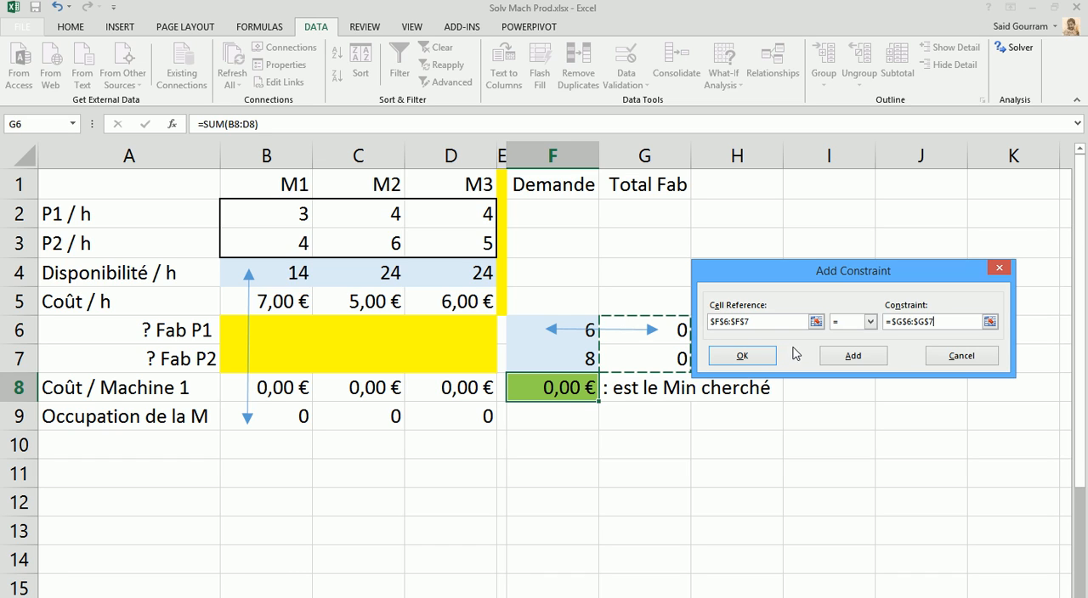
left_click(853, 358)
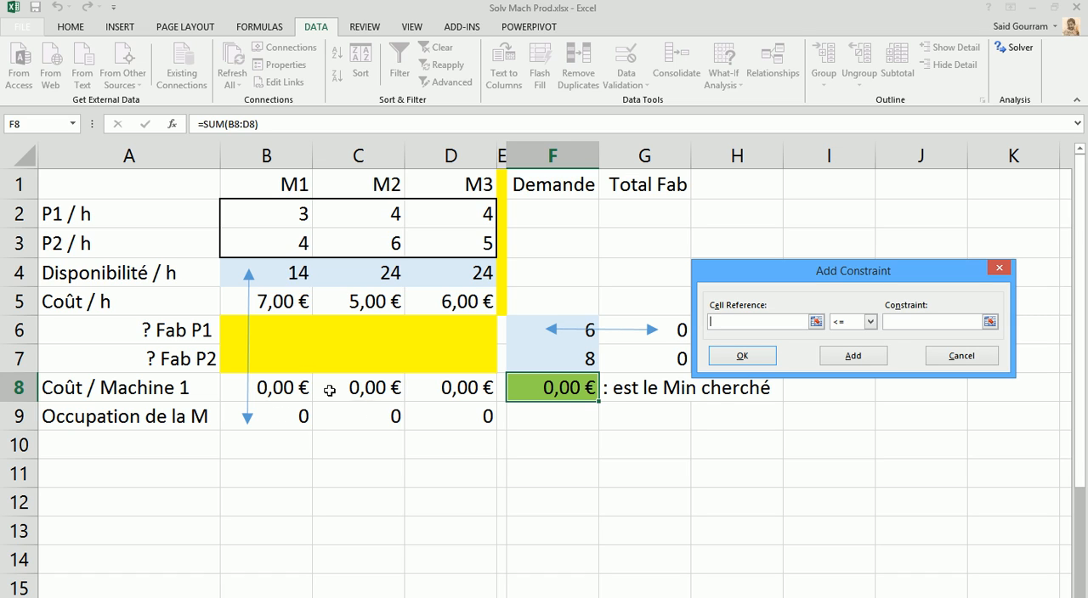
Add a constraint that the availability range B4:D4 is <= the machine occupation range B9:D9, and finish adding constraints
left_click_drag(261, 271, 440, 279)
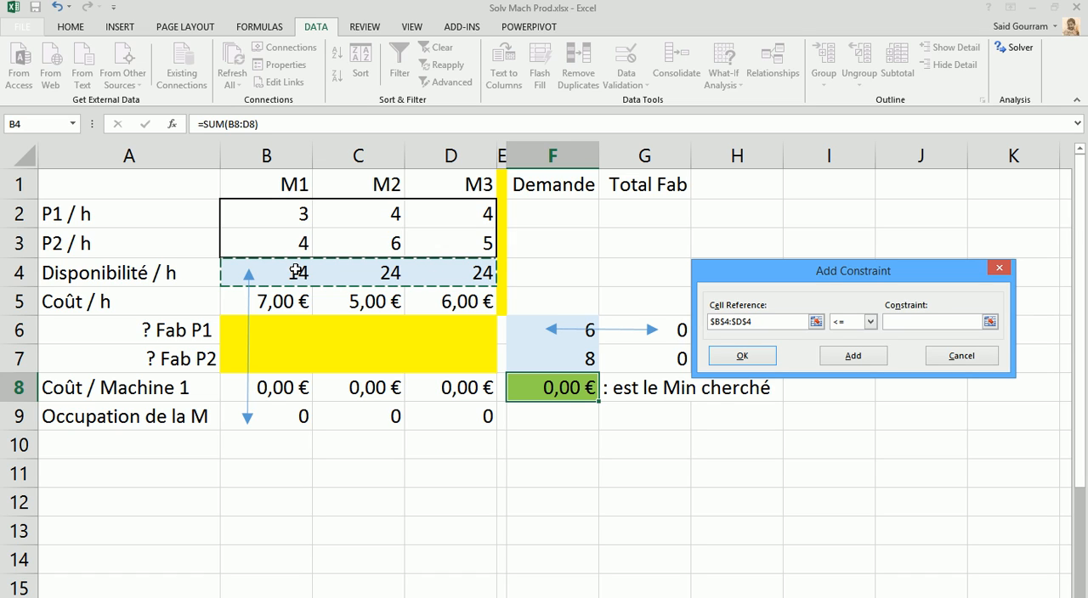
left_click(869, 322)
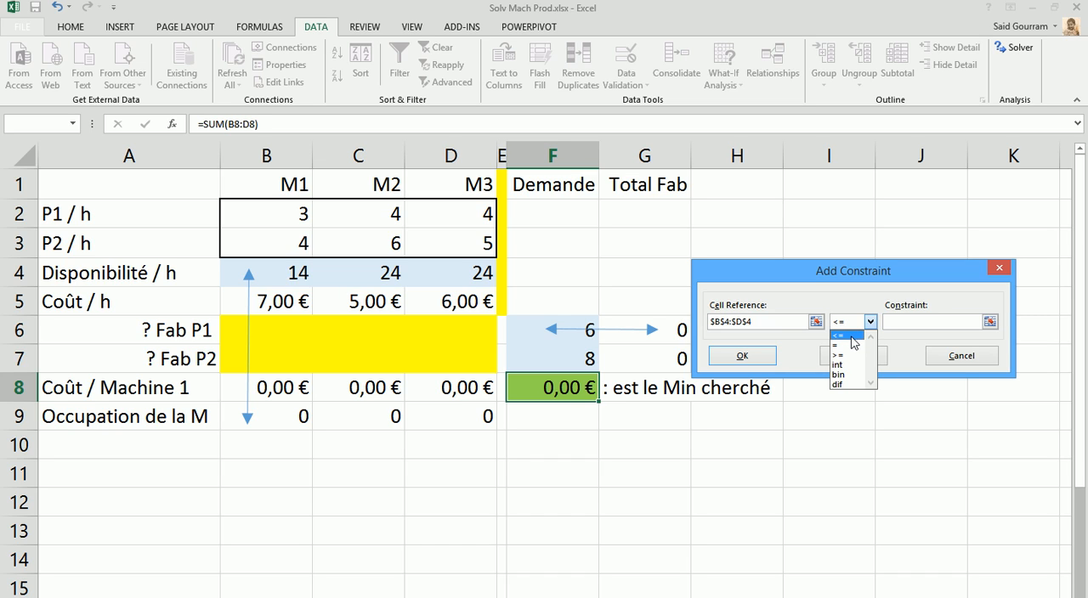
left_click(852, 338)
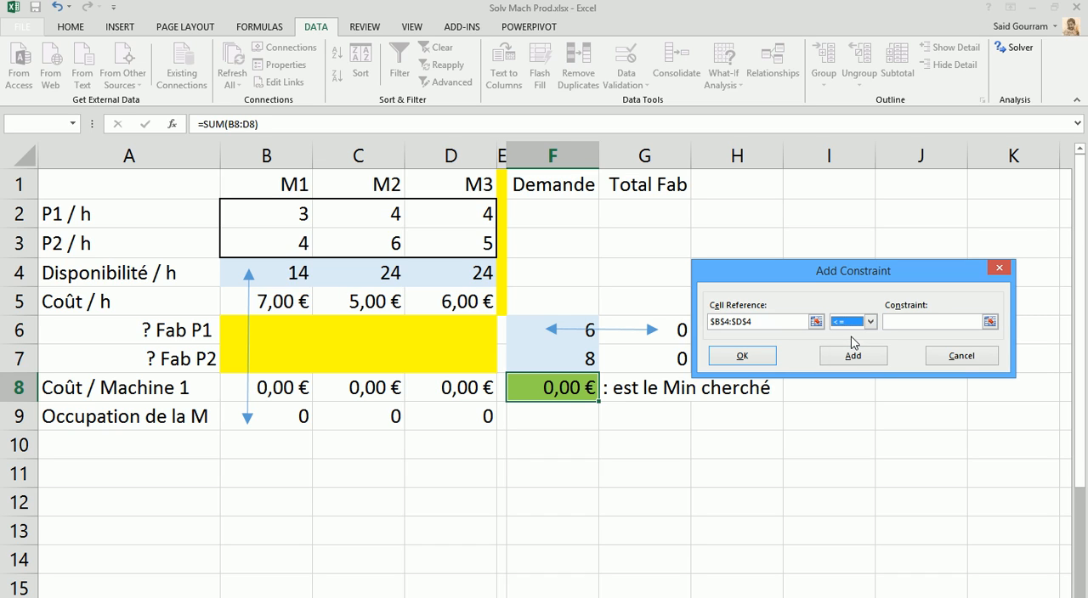
left_click(954, 321)
left_click_drag(278, 418, 439, 409)
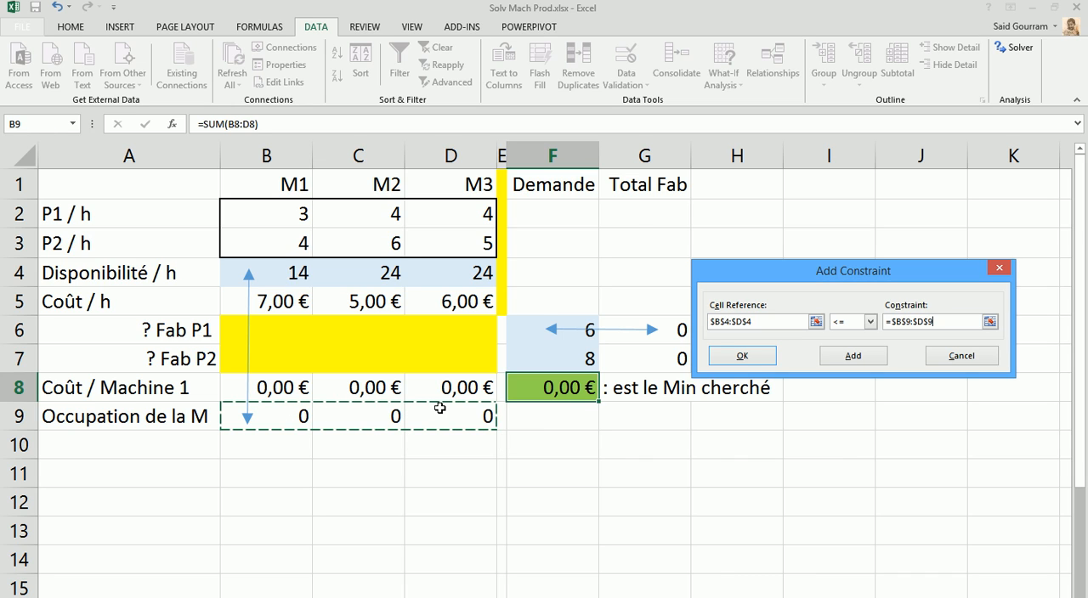
left_click(750, 361)
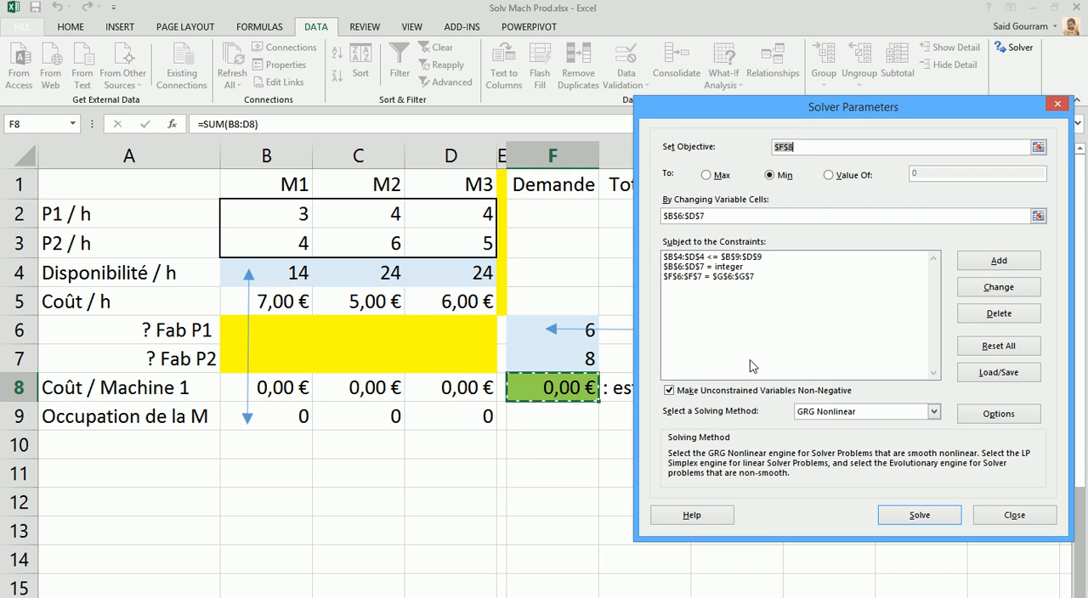
Solve the model and keep the Solver solution in the worksheet
left_click(930, 516)
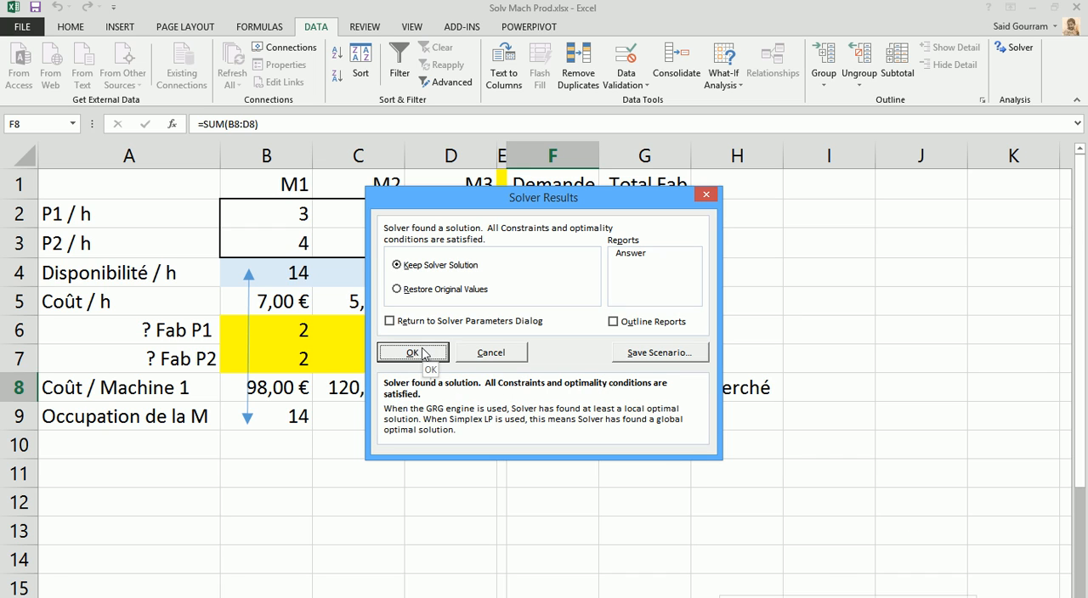
left_click(422, 353)
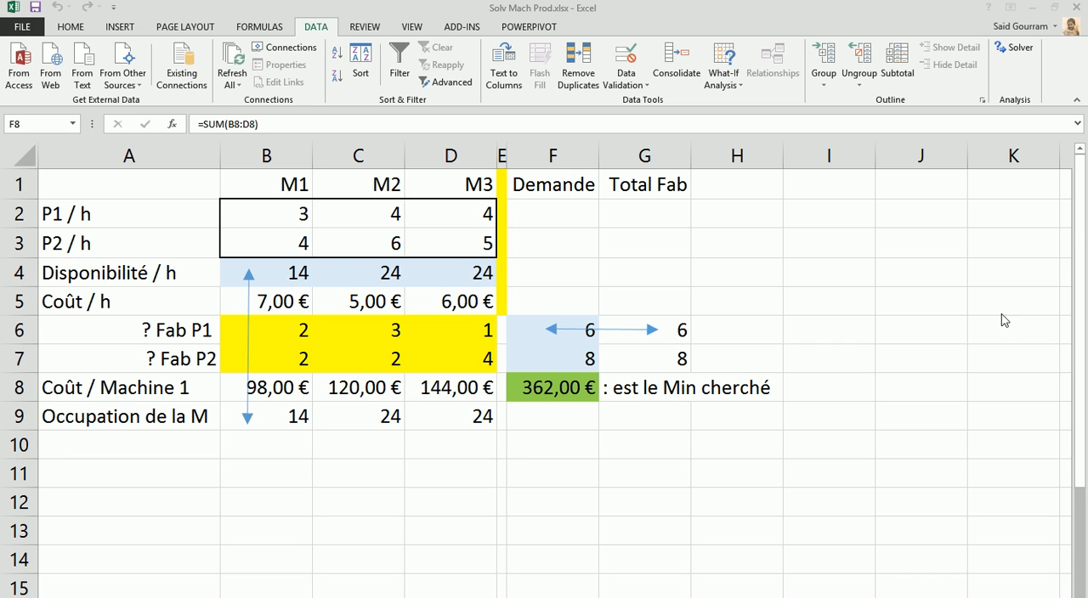
left_click(944, 585)
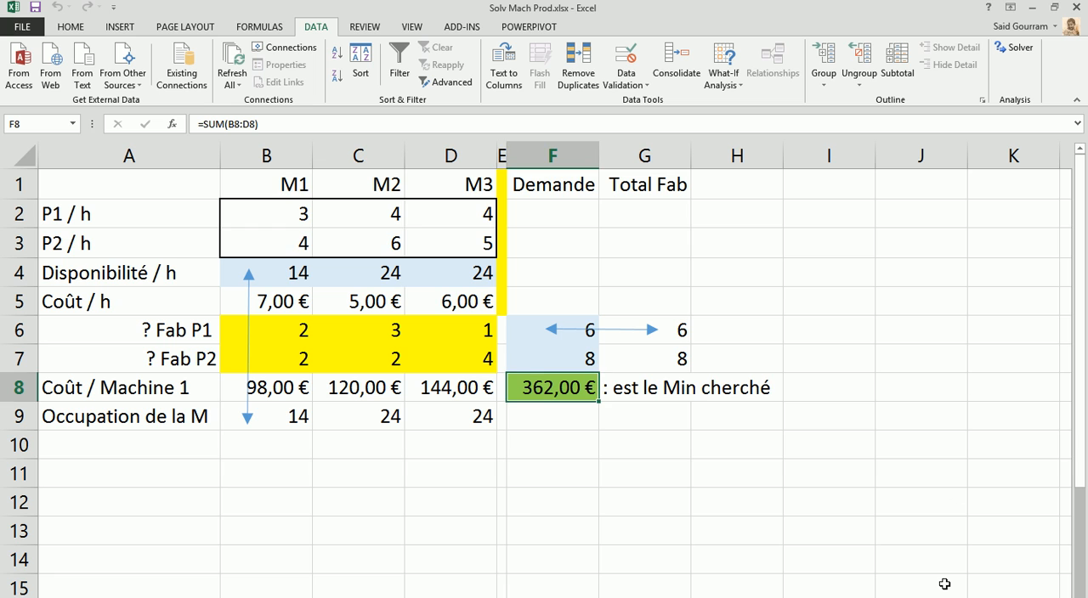
key("alt+Tab")
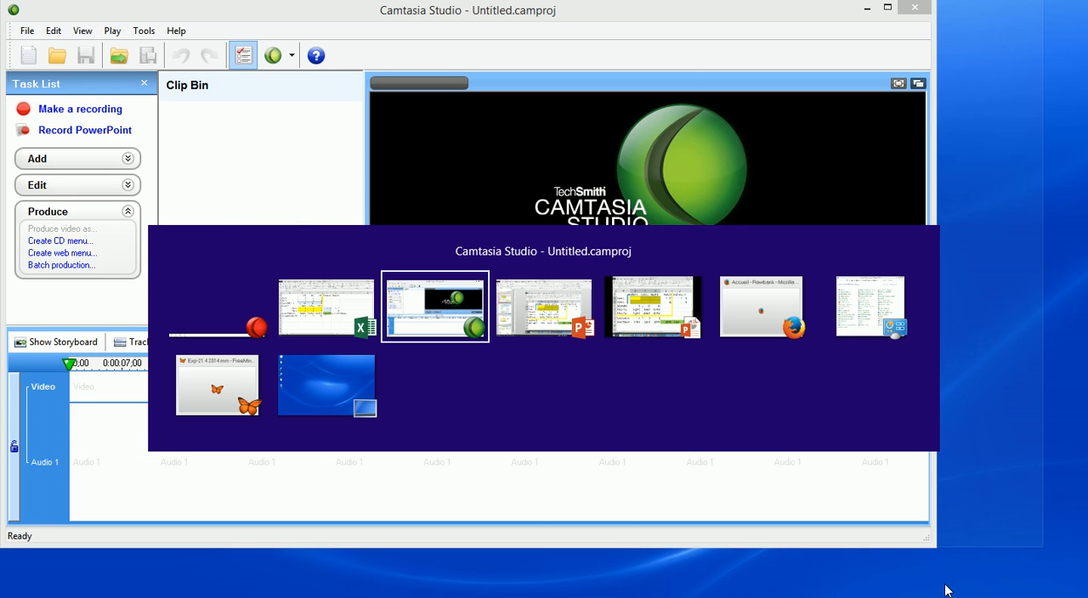
key("alt+Tab")
key("alt+Tab")
key("alt+Tab")
key("alt+Tab")
key("alt+Tab")
key("alt+Tab")
key("alt+Tab")
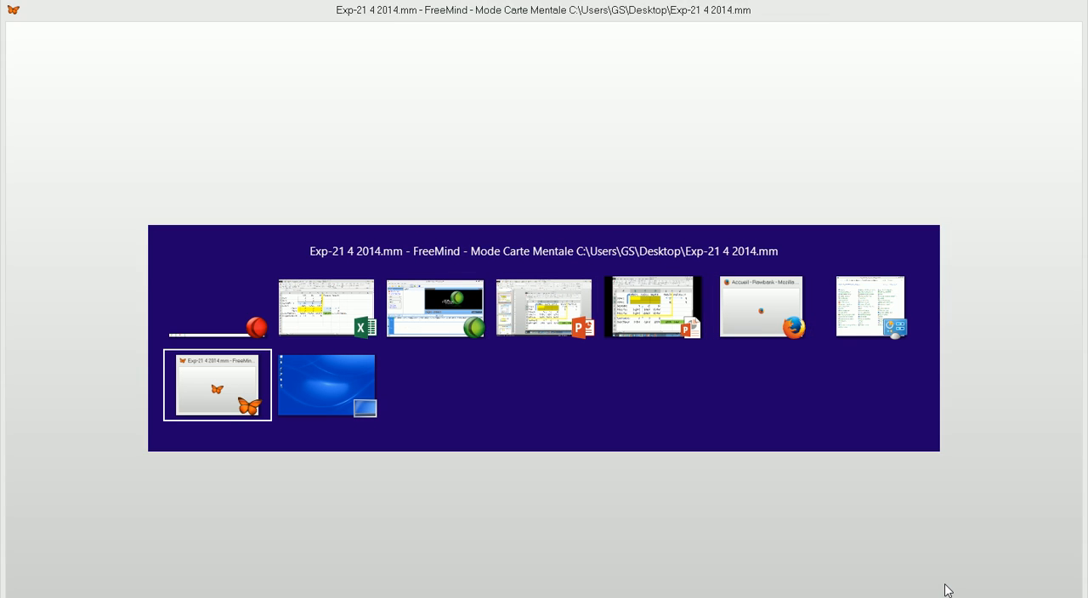